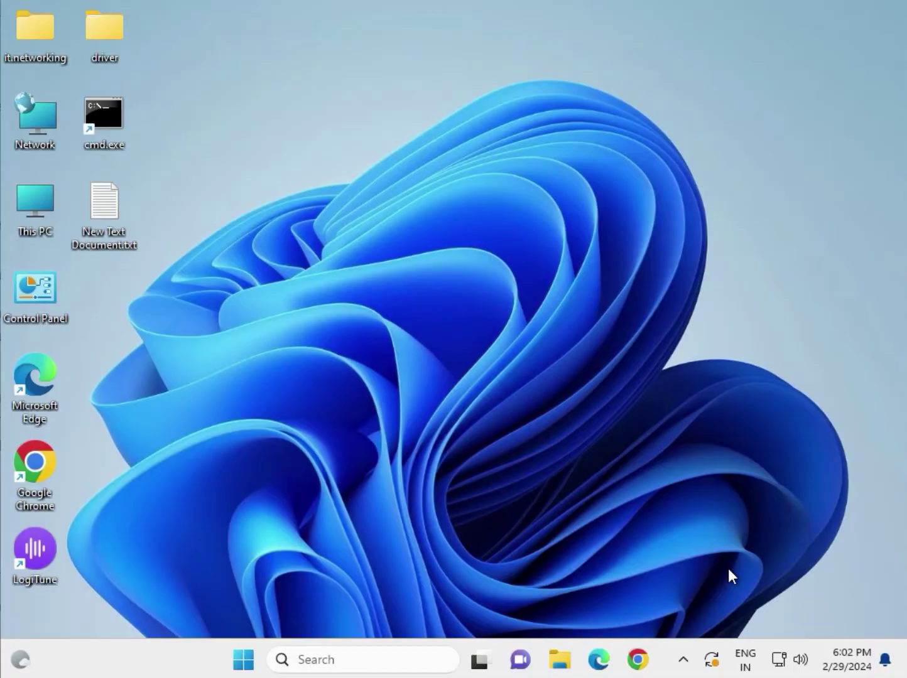
# Open Windows Settings and go to the list of installed apps
pyautogui.click(244, 659)
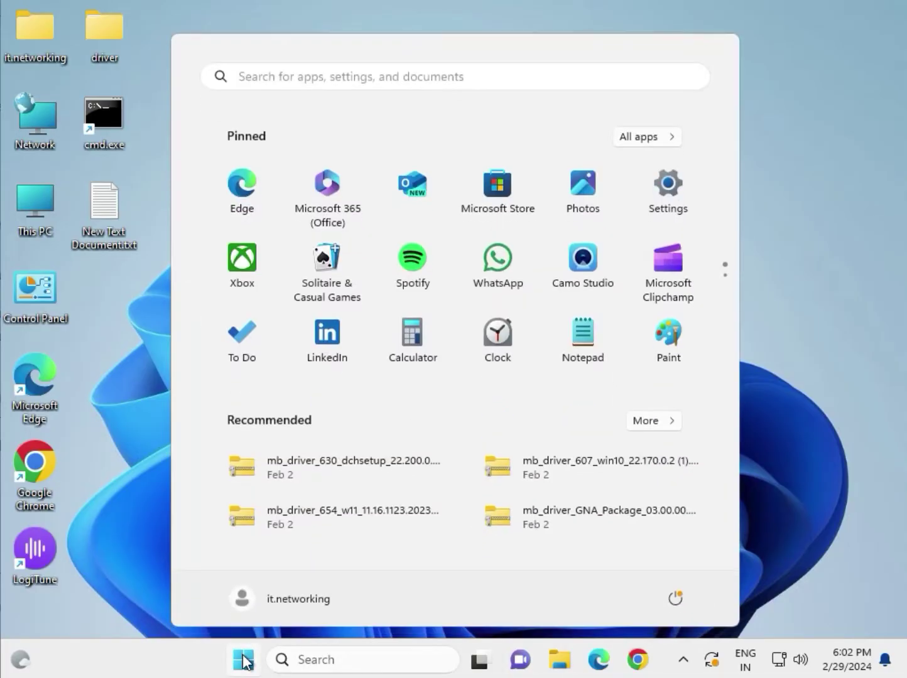
pyautogui.click(650, 200)
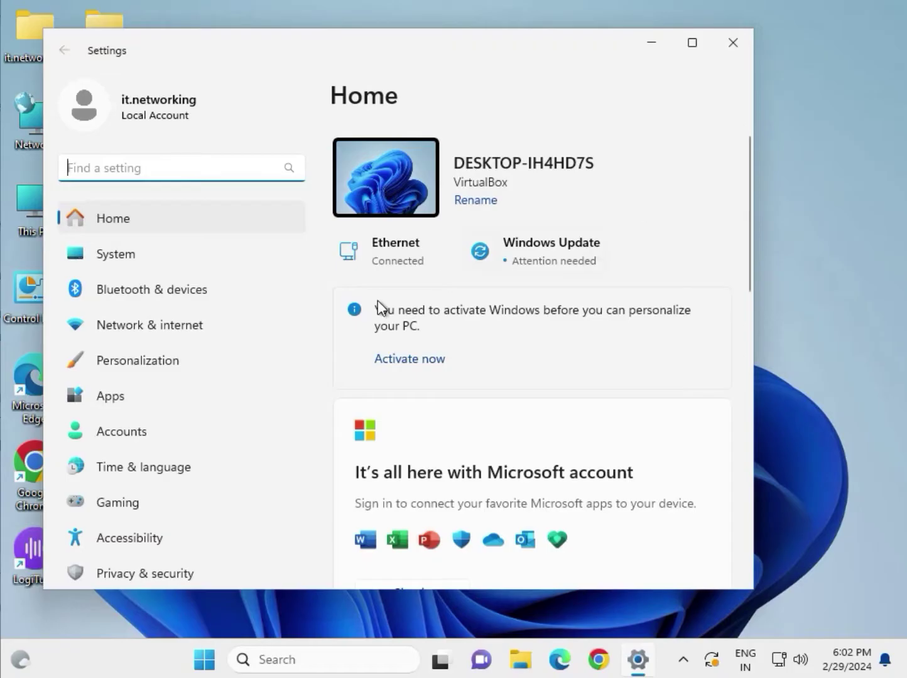
pyautogui.click(118, 395)
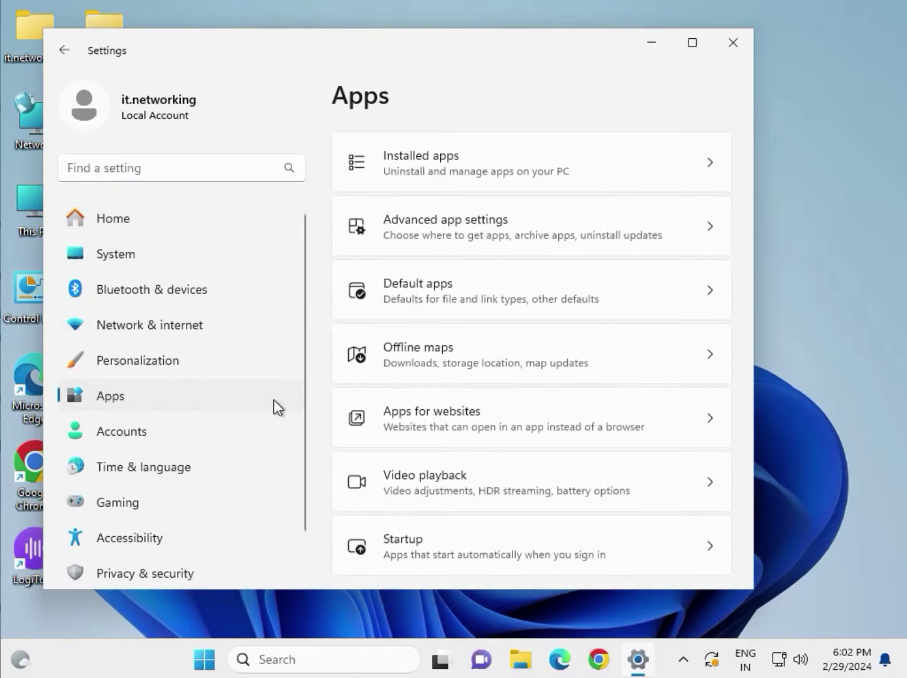
pyautogui.click(455, 165)
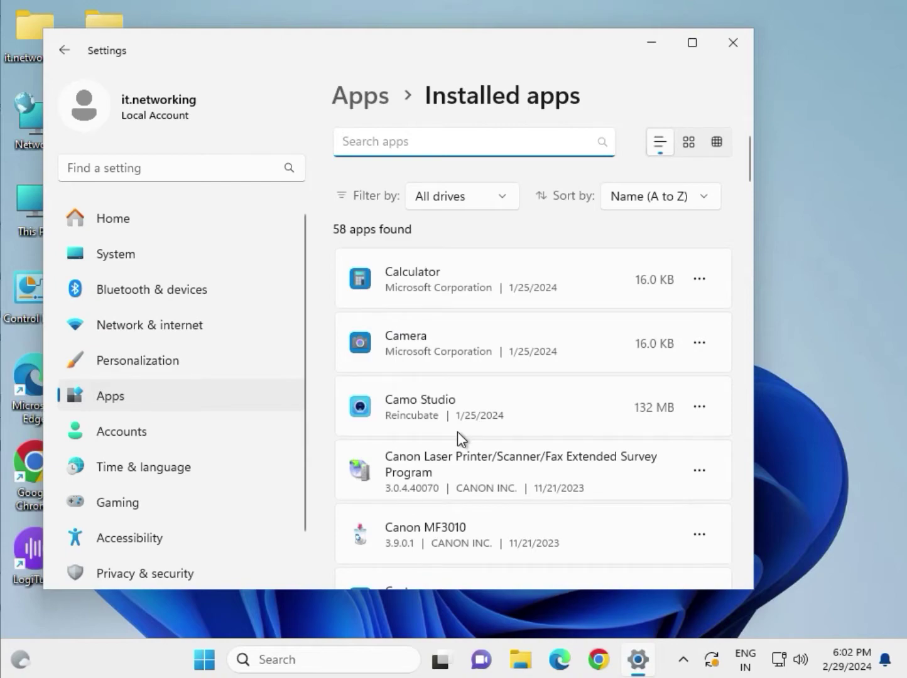
# Find the Photos app in the installed apps list and open its advanced options
pyautogui.scroll(-3, 456, 431)
pyautogui.scroll(-10, 457, 431)
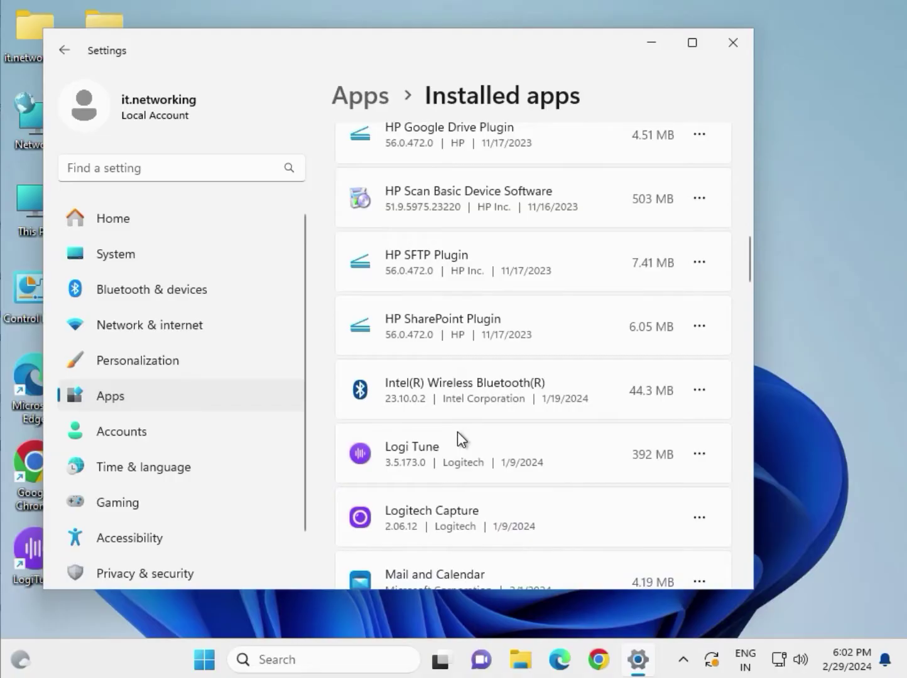
pyautogui.scroll(-3, 457, 431)
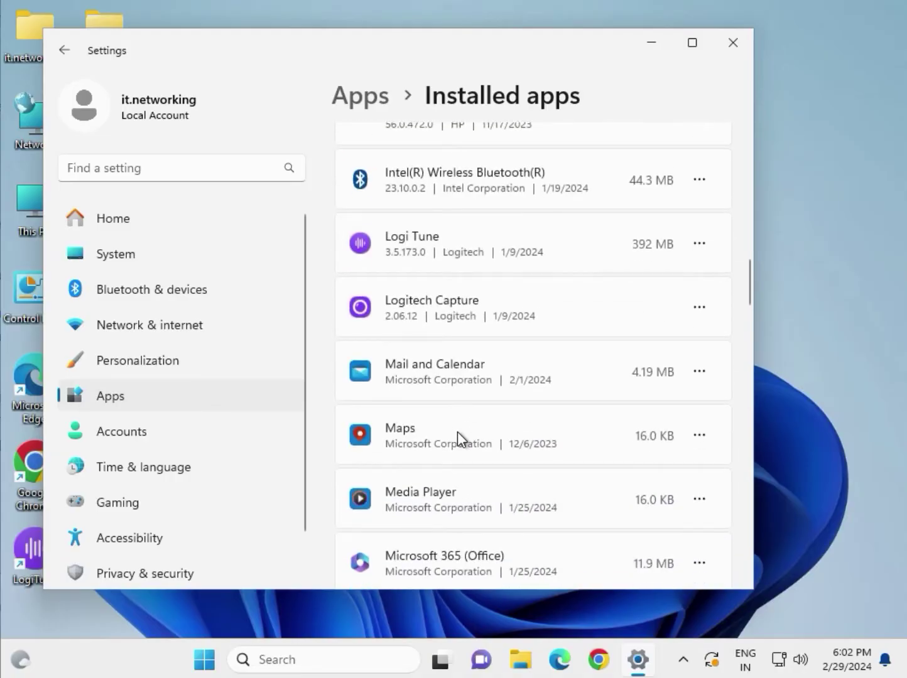
pyautogui.scroll(-2, 458, 432)
pyautogui.scroll(-8, 457, 431)
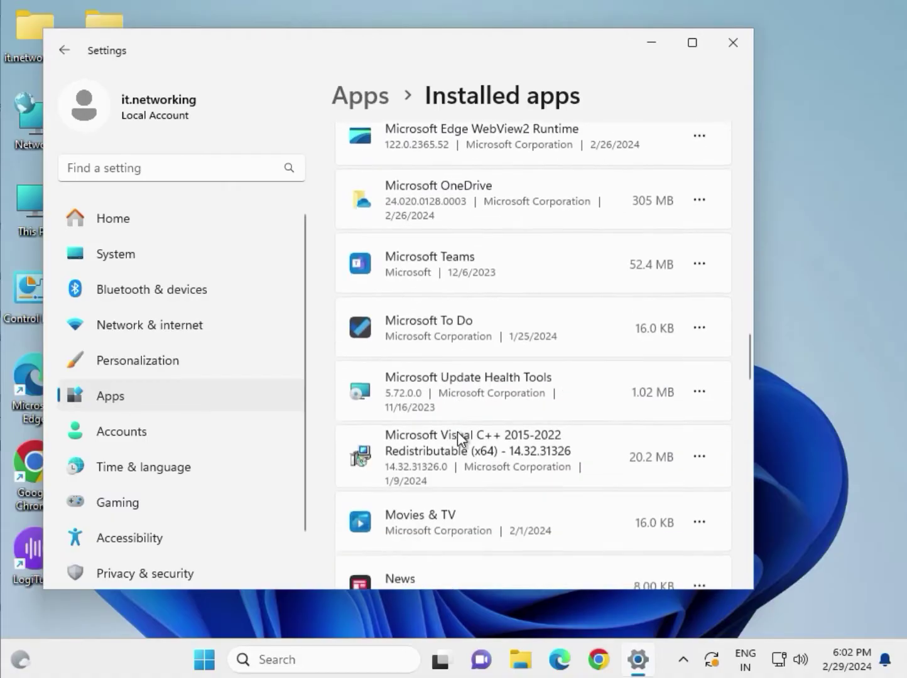
pyautogui.scroll(-5, 456, 431)
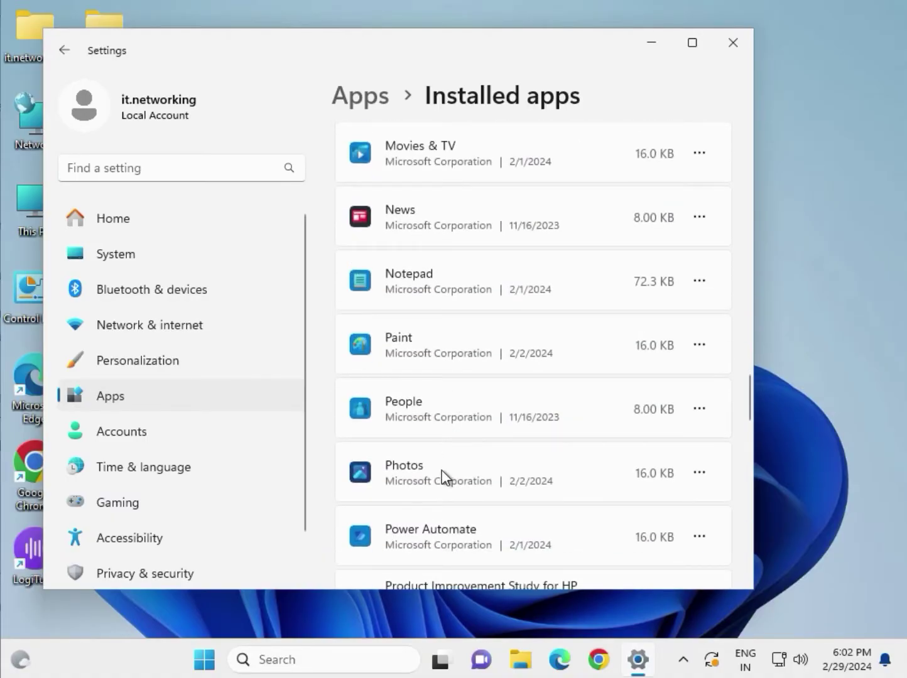
pyautogui.click(699, 474)
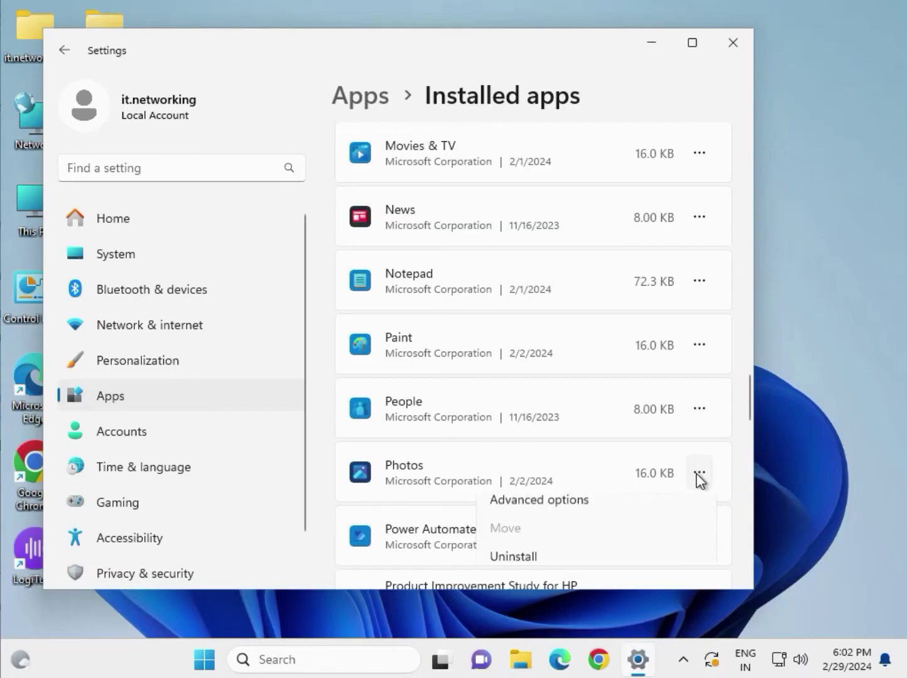
pyautogui.click(521, 509)
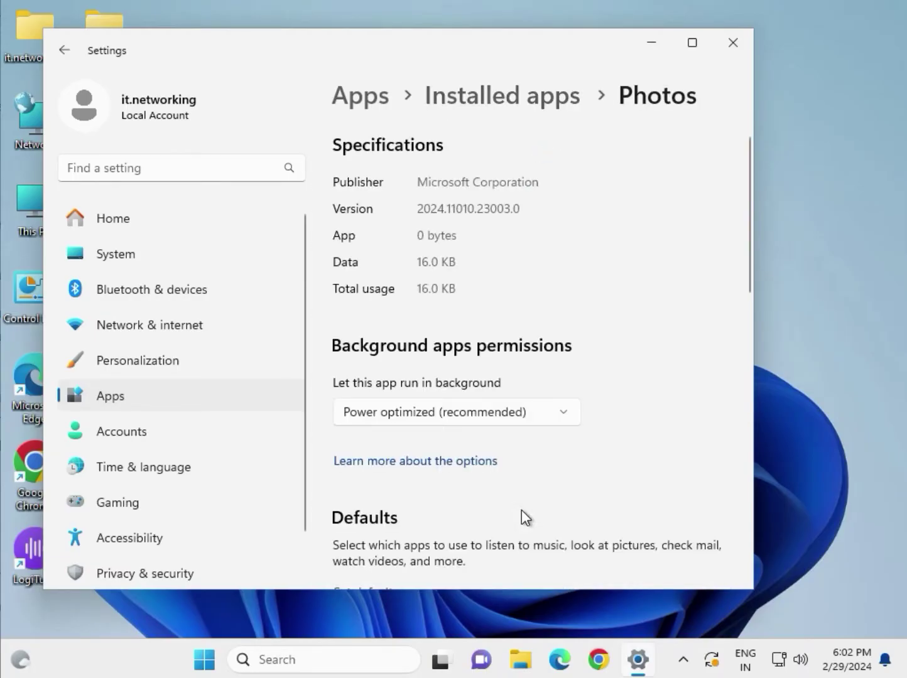
# Reset the Photos app and confirm, start its repair as well, and close the Settings window
pyautogui.scroll(-7, 534, 475)
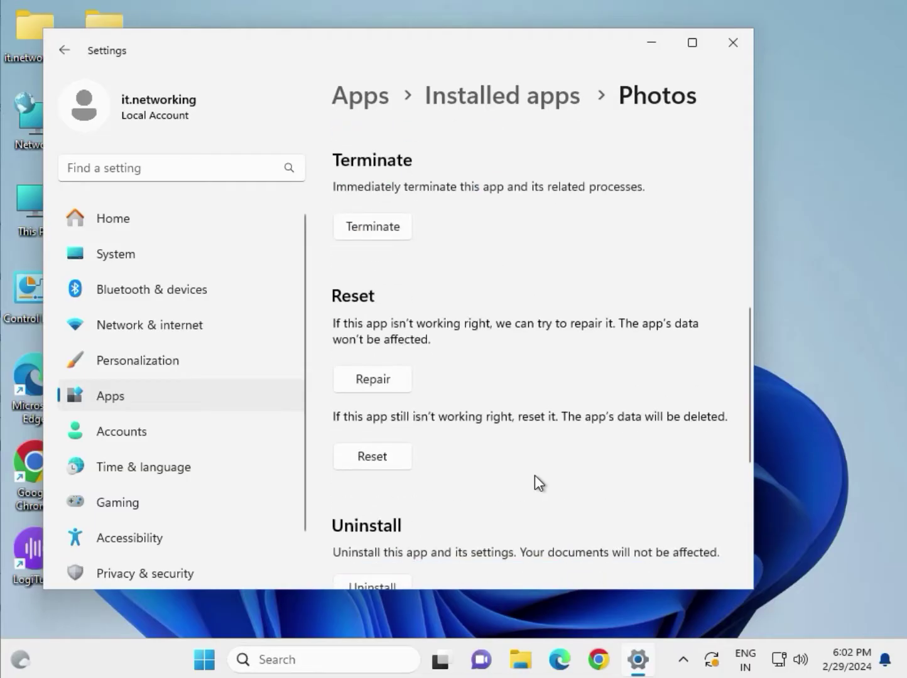
pyautogui.click(357, 459)
pyautogui.click(450, 409)
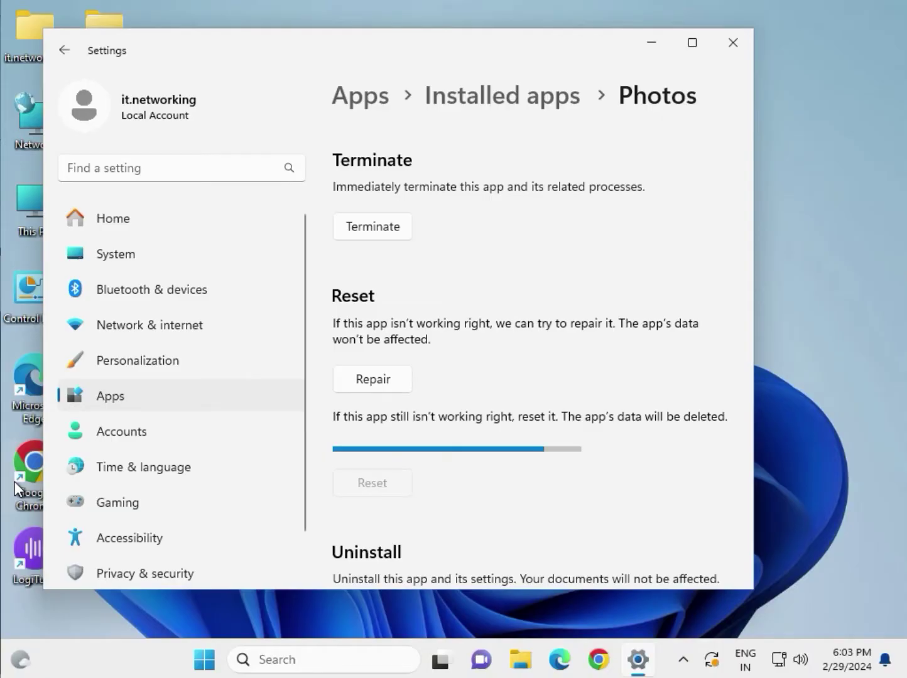
pyautogui.click(348, 382)
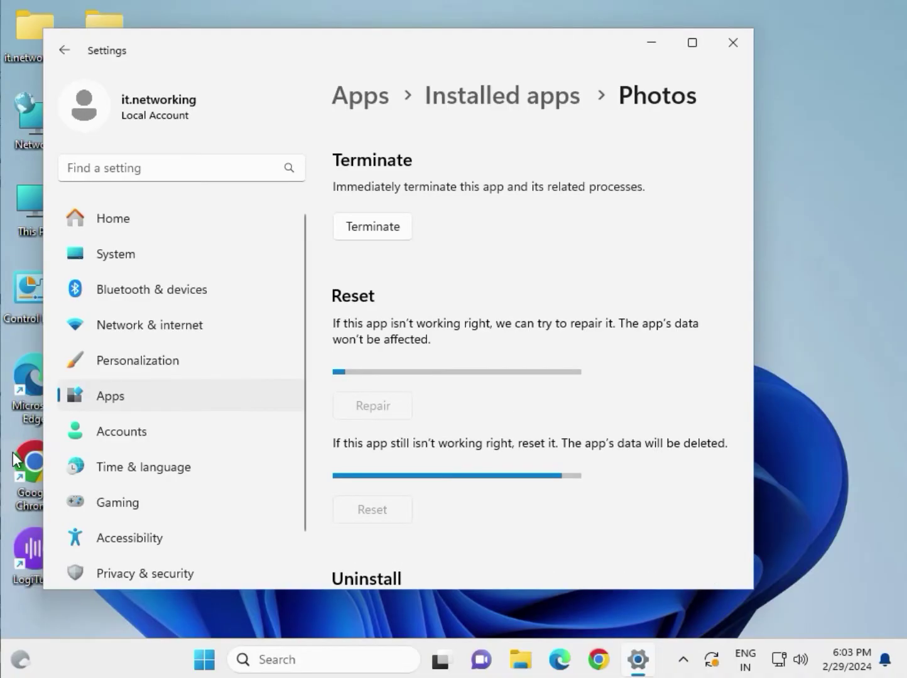
pyautogui.click(734, 43)
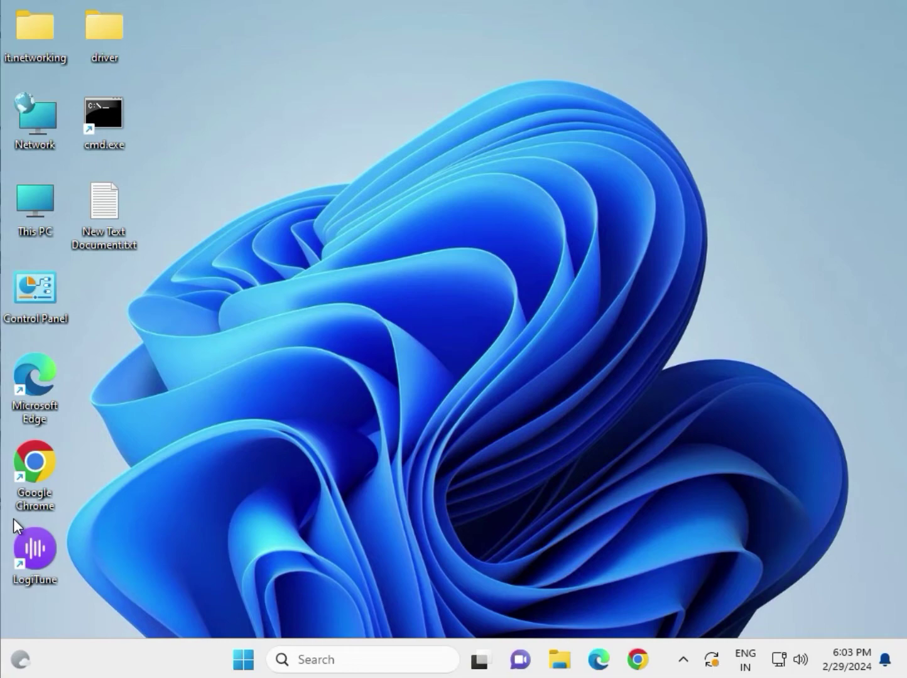
# Search for wsreset.exe and run it, and minimize the Microsoft Store window that opens
pyautogui.click(233, 653)
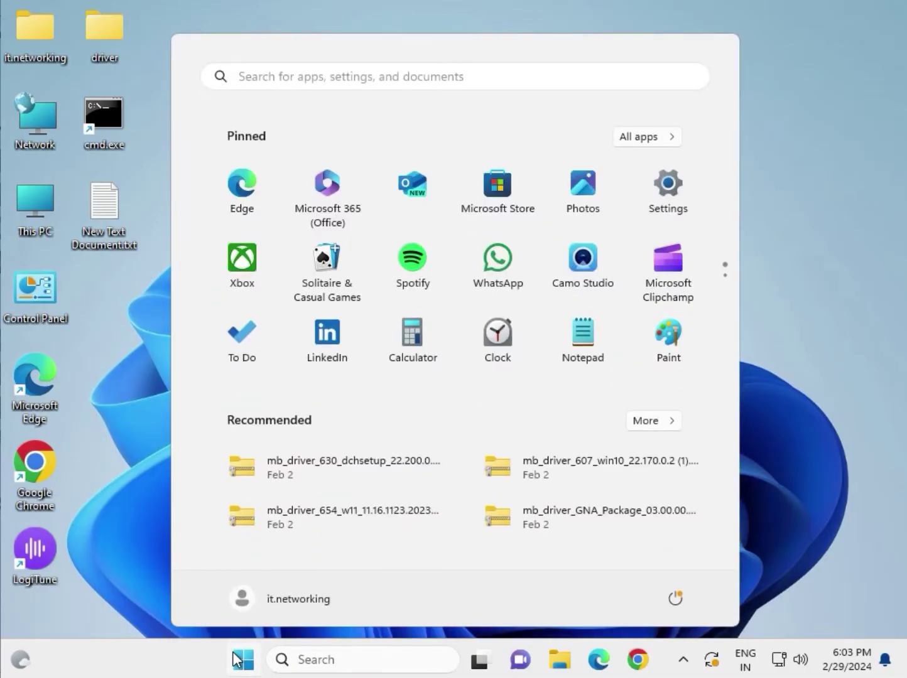
pyautogui.write('wsr')
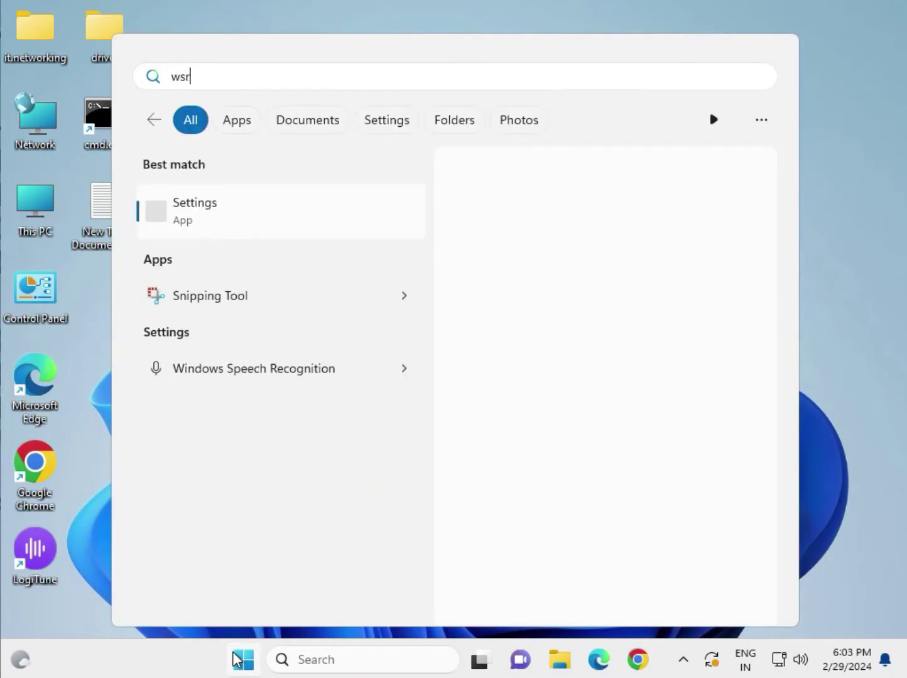
pyautogui.write('ese')
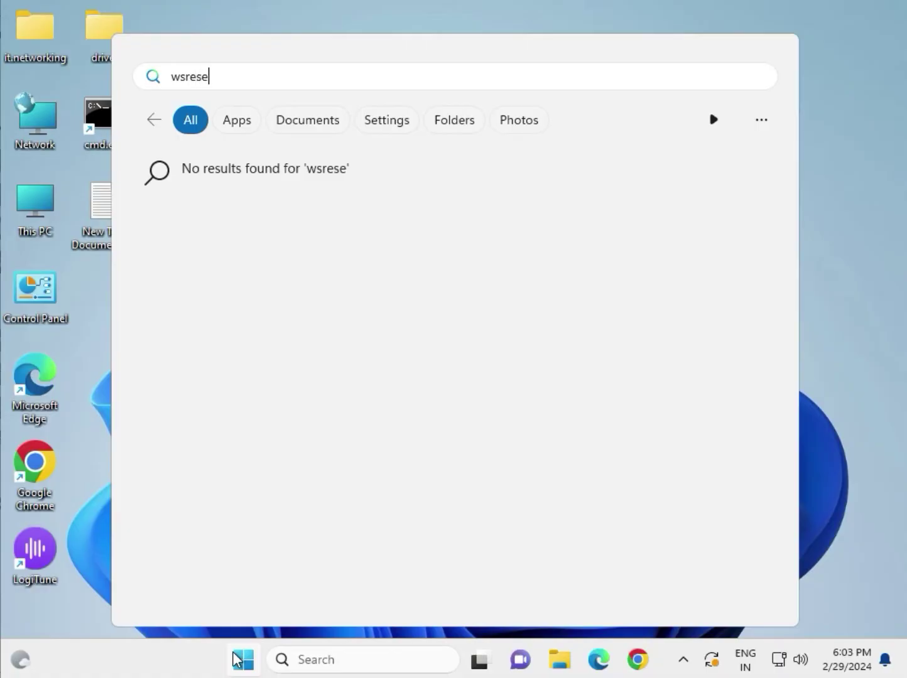
pyautogui.write('t.exe')
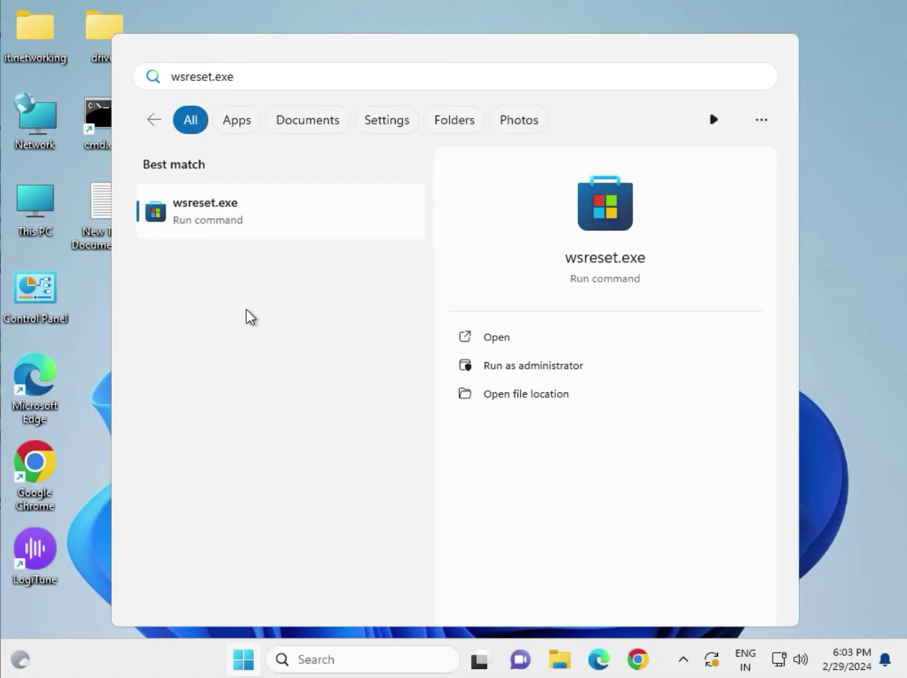
pyautogui.rightClick(239, 232)
pyautogui.click(273, 249)
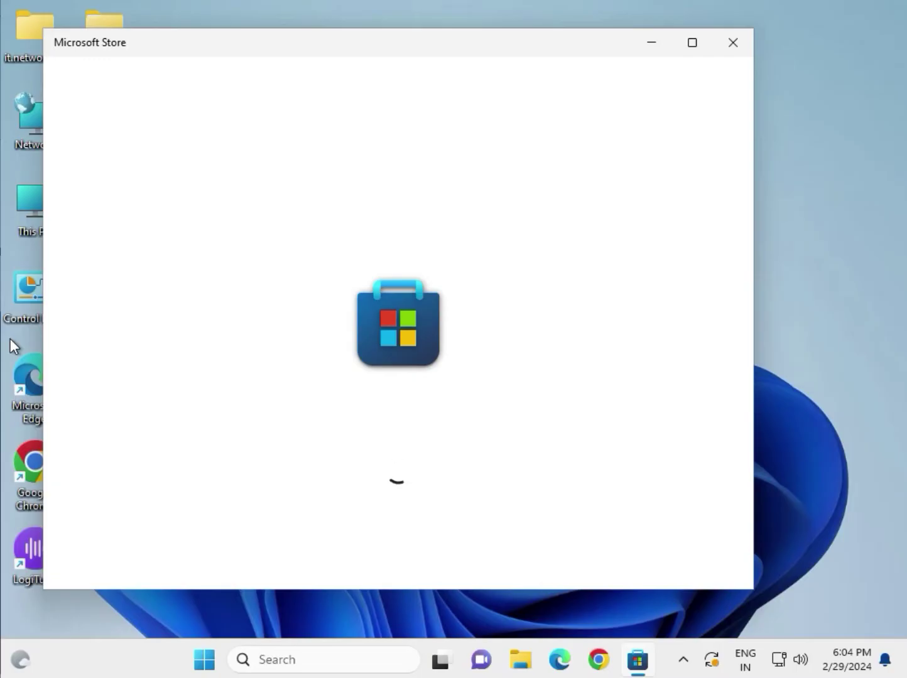
pyautogui.click(652, 44)
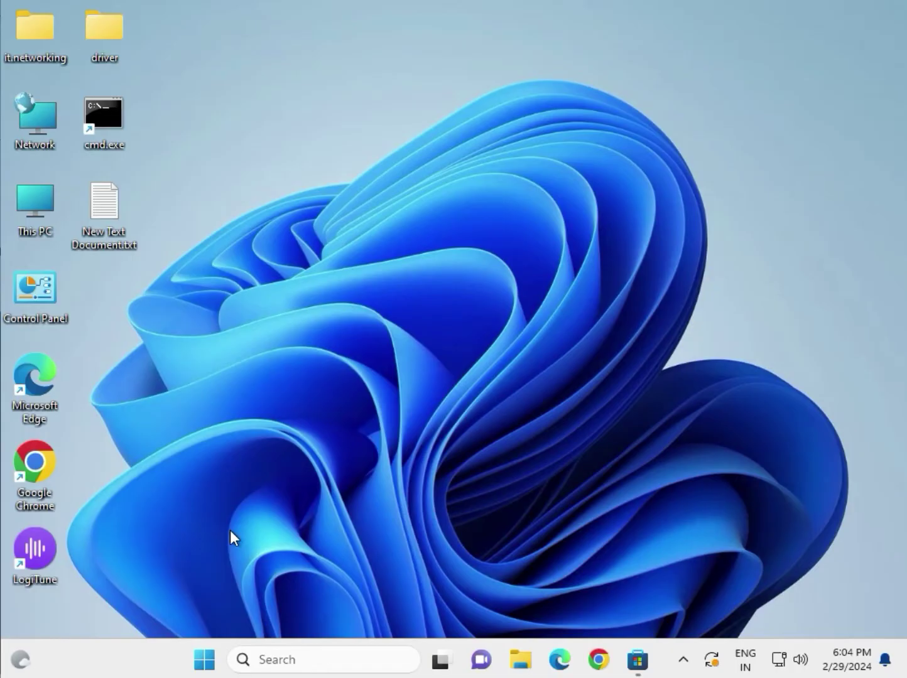
# Open Control Panel, keep the Category view, and open the list of programs that can be uninstalled
pyautogui.click(200, 663)
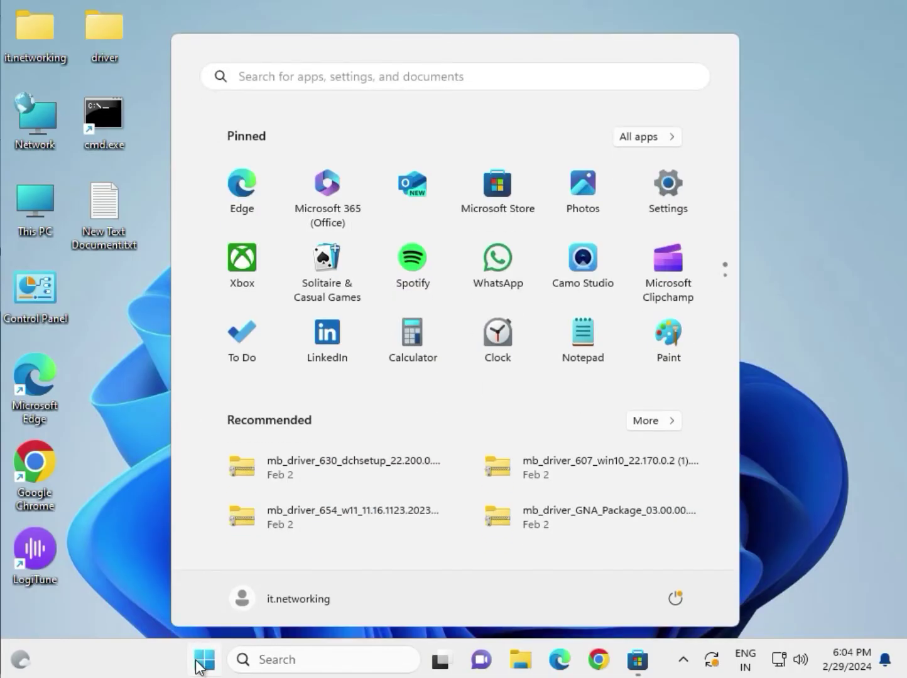
pyautogui.write('control Panel')
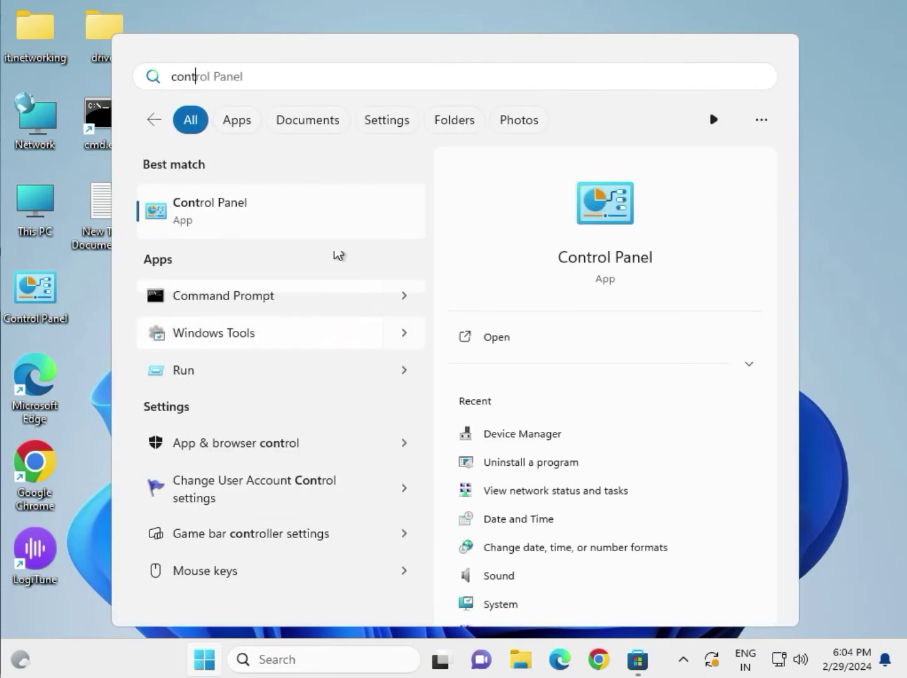
pyautogui.click(324, 227)
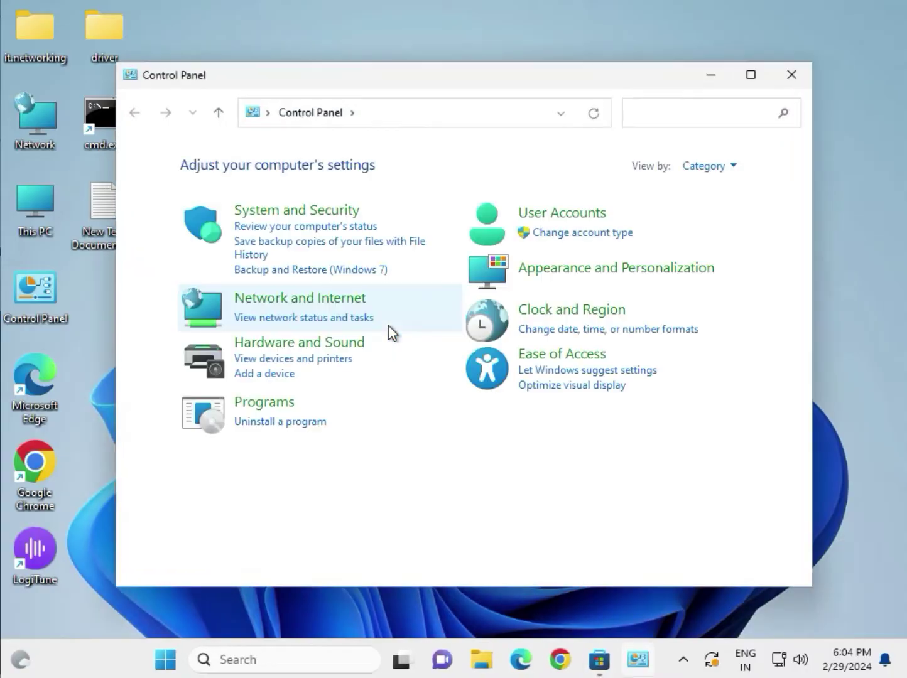
pyautogui.click(689, 167)
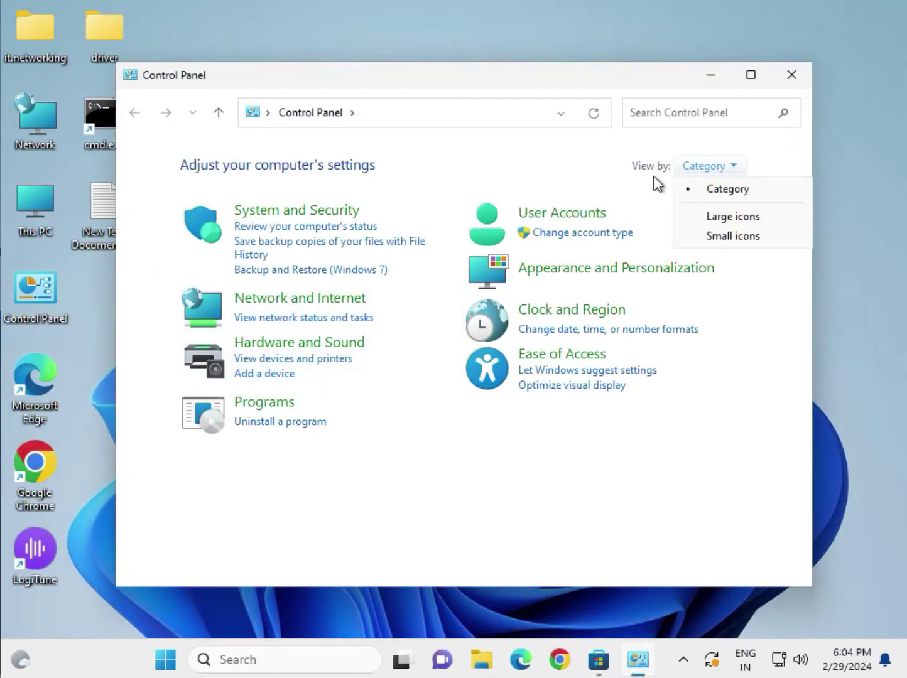
pyautogui.click(694, 197)
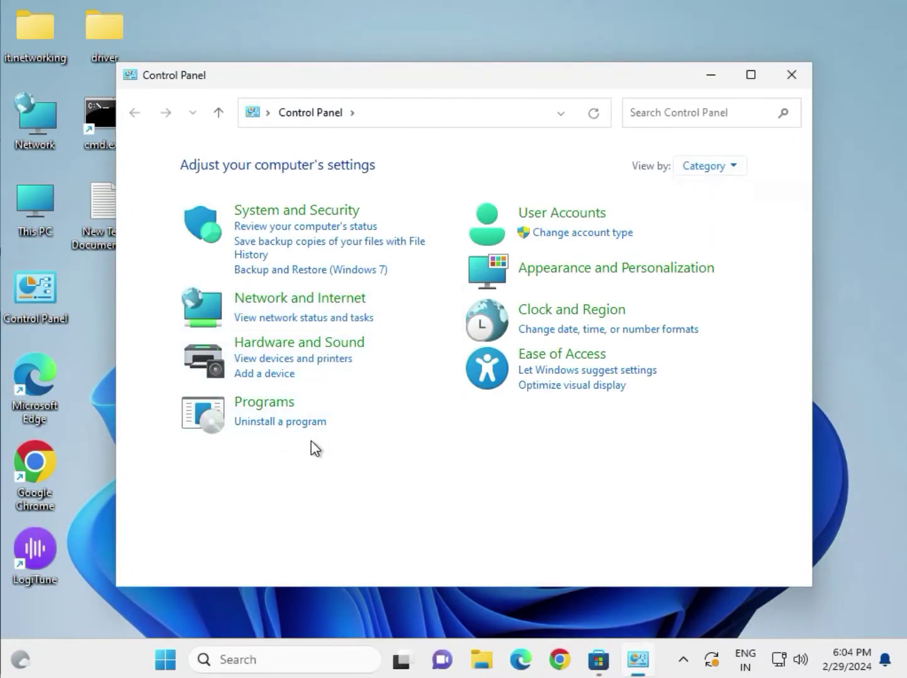
pyautogui.click(301, 423)
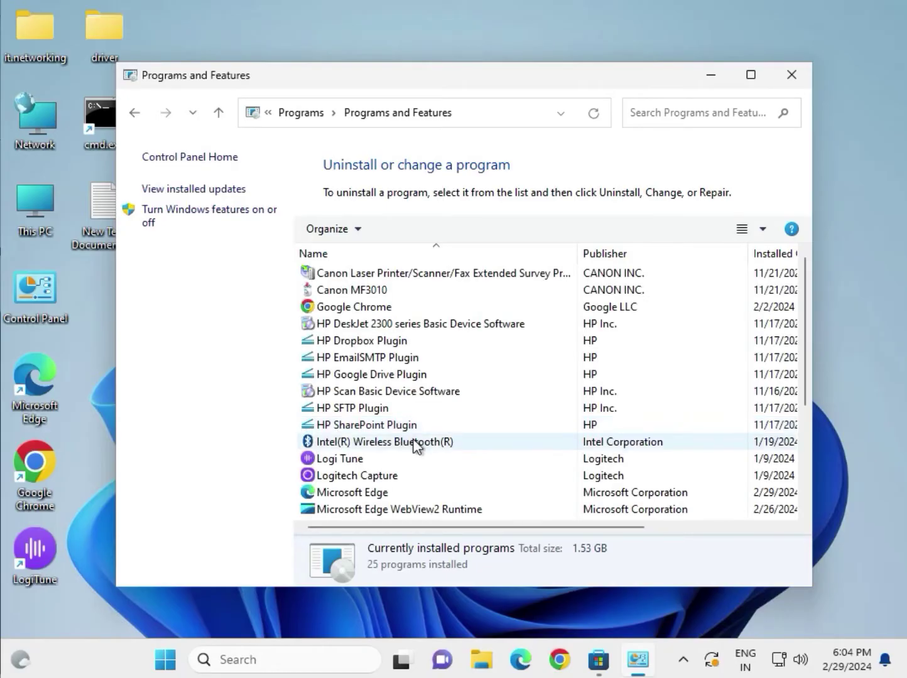
# Locate and select Microsoft Visual C++ 2015-2022 Redistributable (x64) among the installed programs, and close the Programs and Features window
pyautogui.scroll(-3, 416, 442)
pyautogui.click(344, 410)
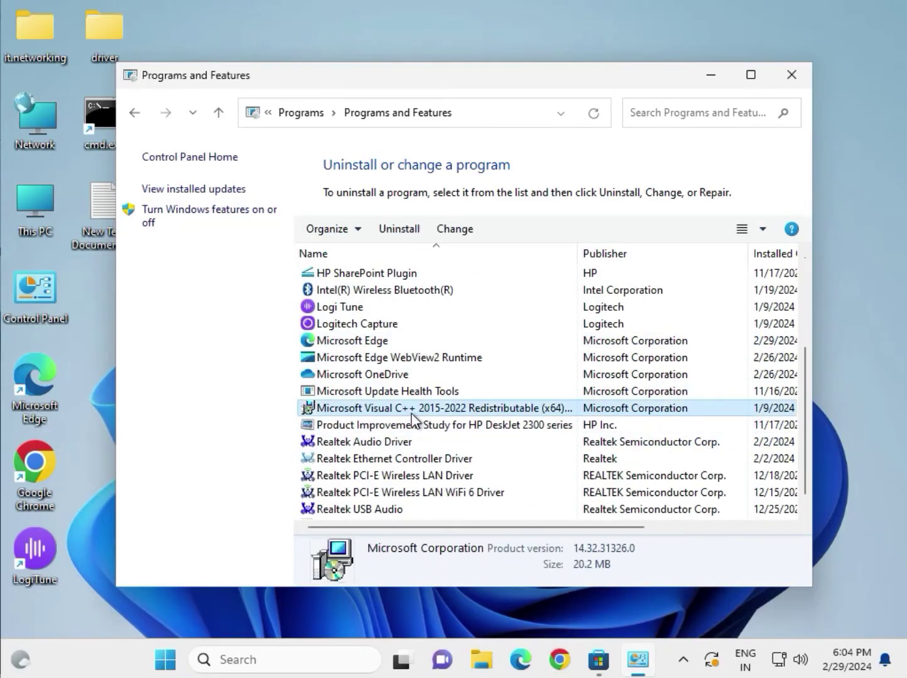
pyautogui.click(790, 75)
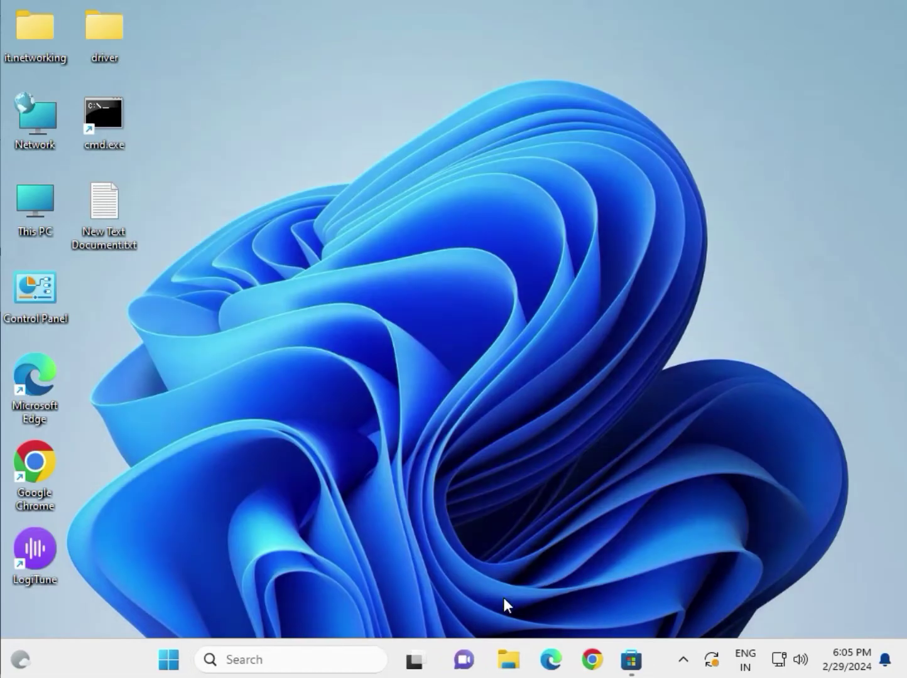
# Switch to Google Chrome and search Google for microsoft visual c++ redistributable 2015 download
pyautogui.click(593, 658)
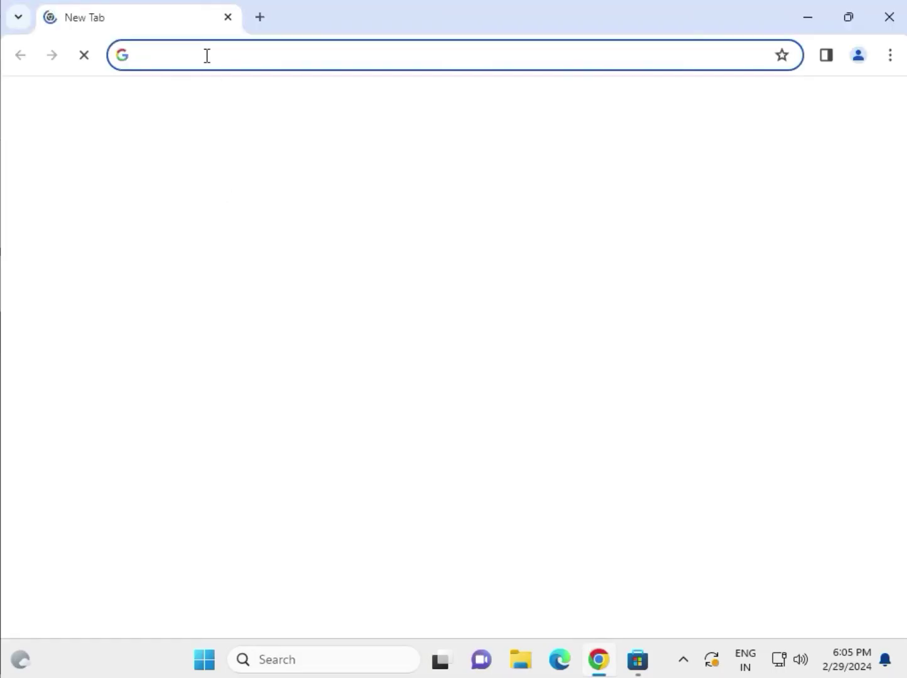
pyautogui.click(207, 55)
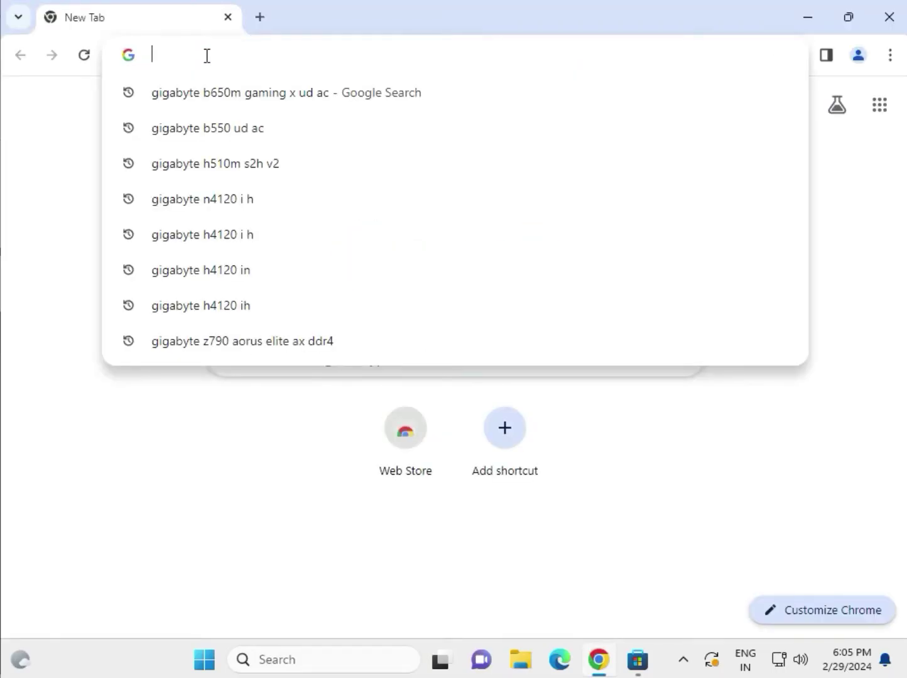
pyautogui.write('mi')
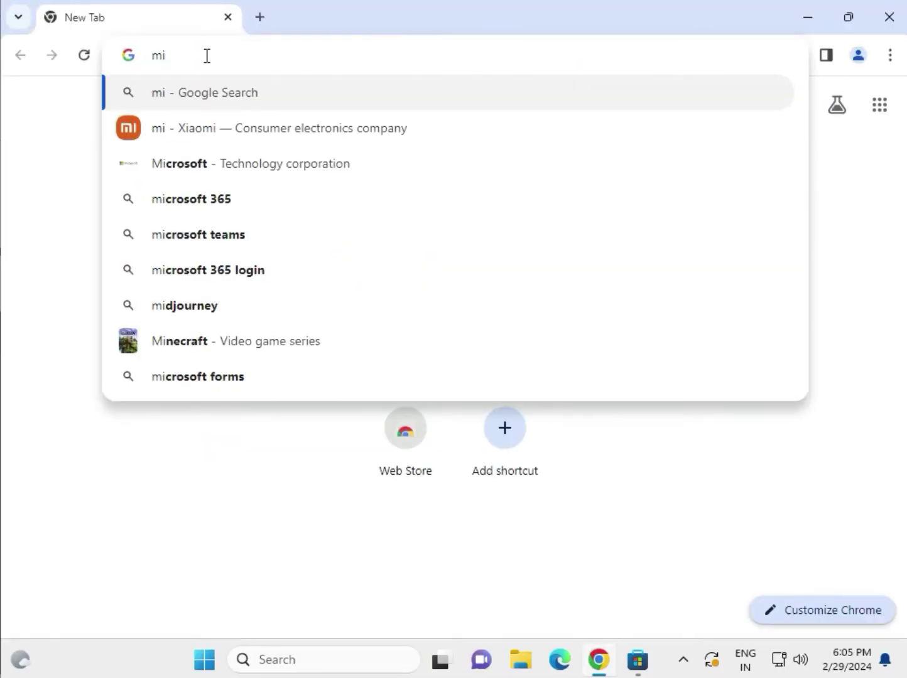
pyautogui.write('cro')
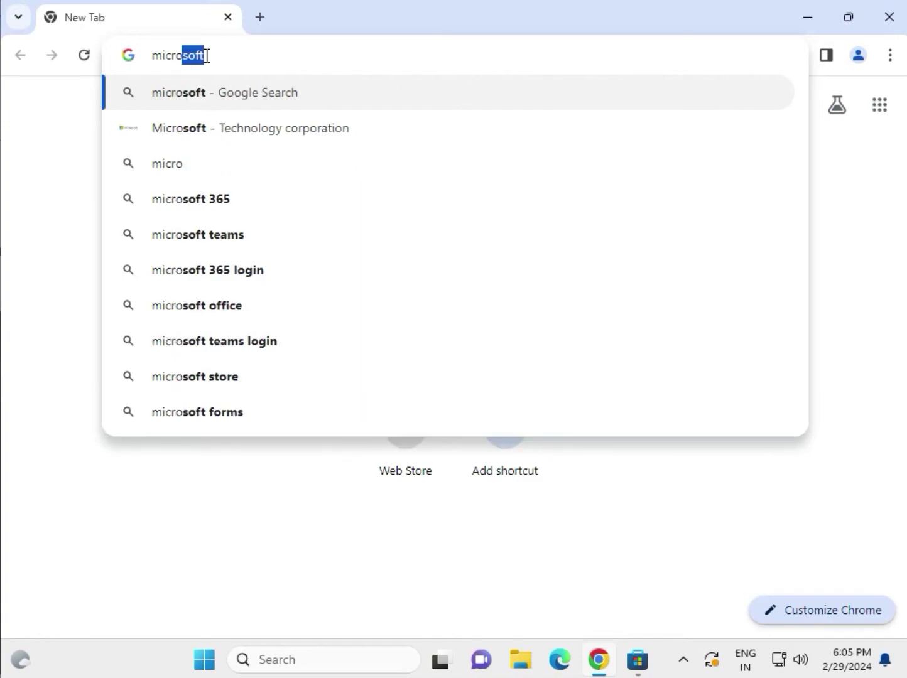
pyautogui.write('soft')
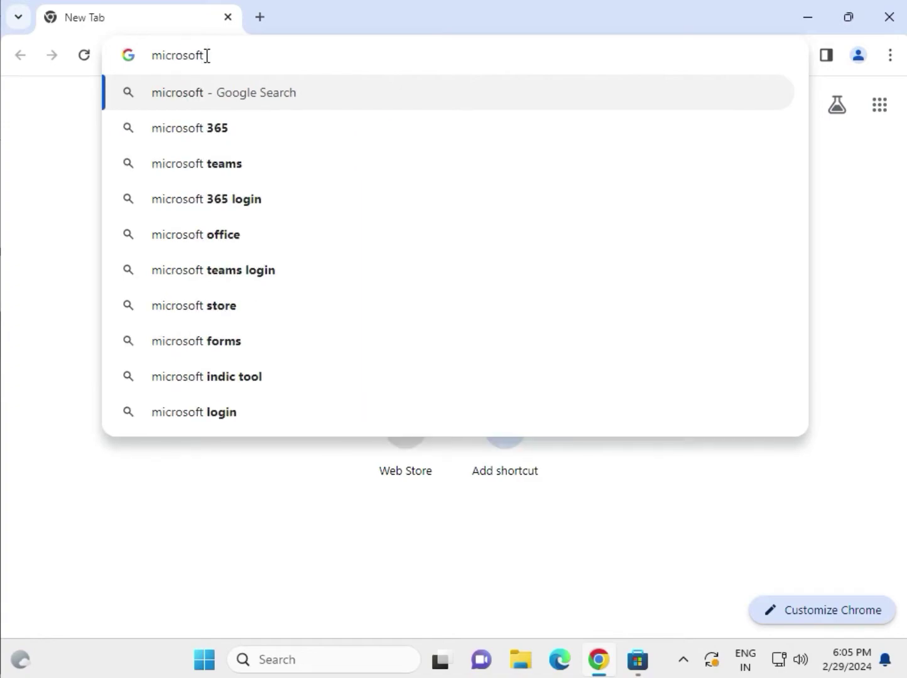
pyautogui.write(' vis')
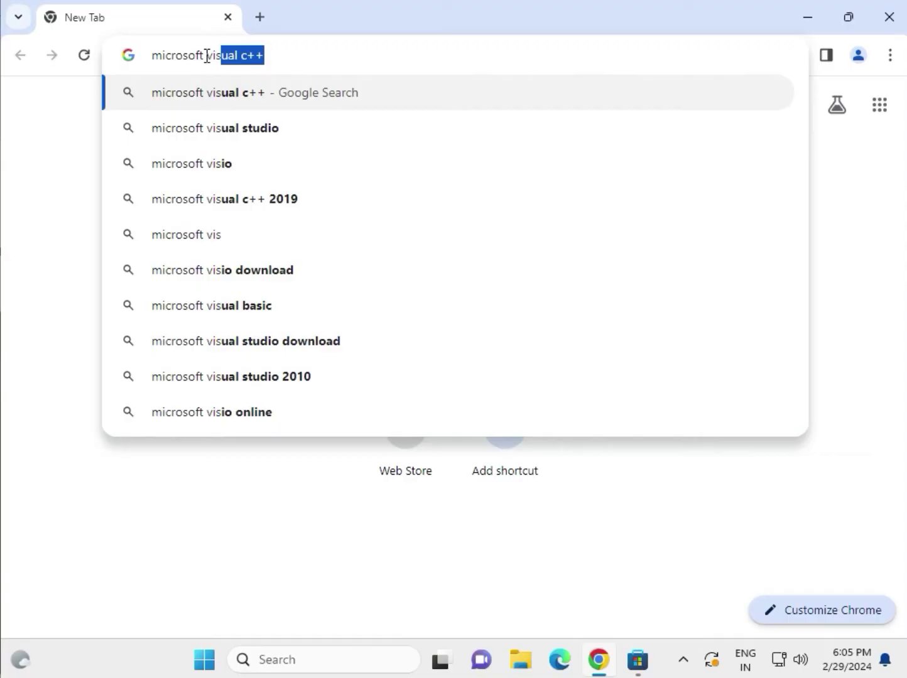
pyautogui.press('Down')
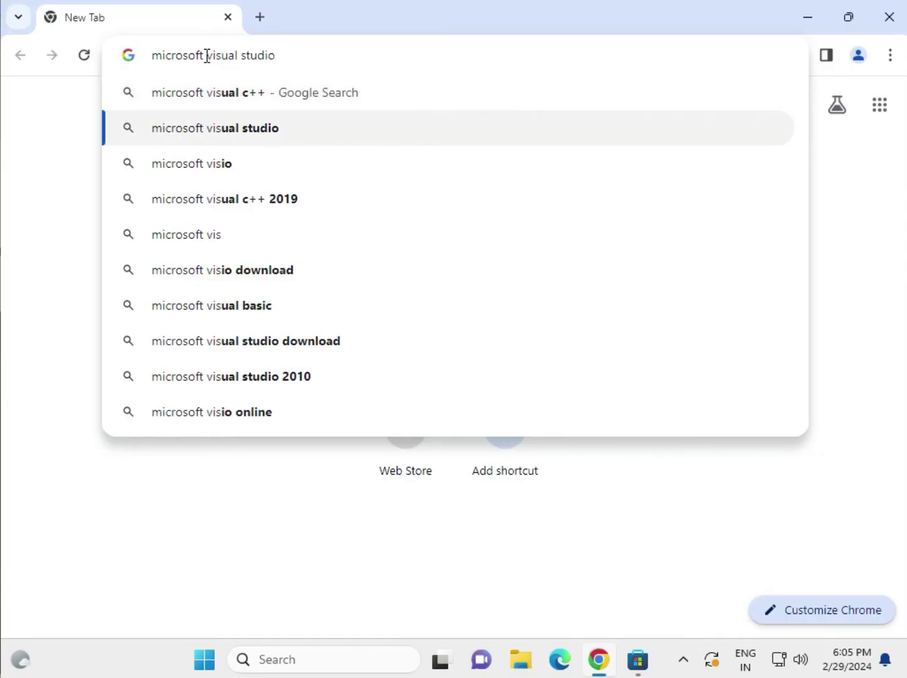
pyautogui.press('Up')
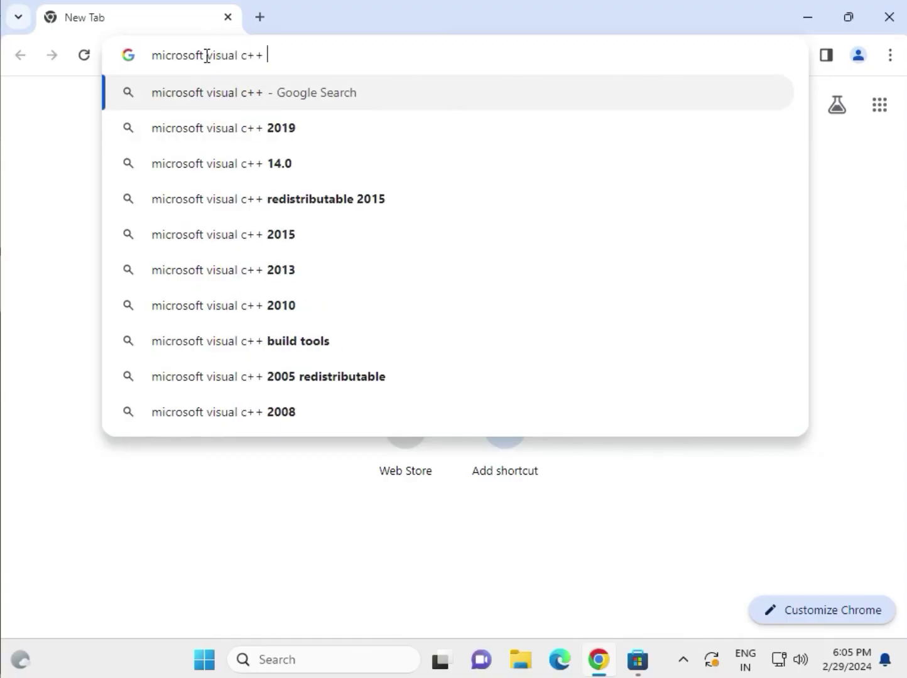
pyautogui.click(395, 197)
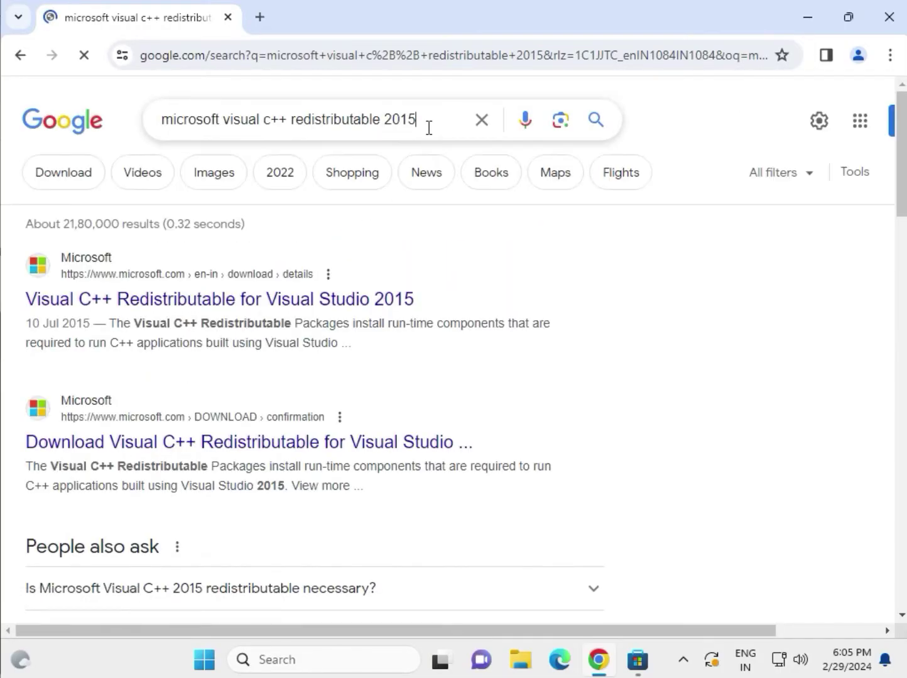
pyautogui.click(428, 125)
pyautogui.click(424, 157)
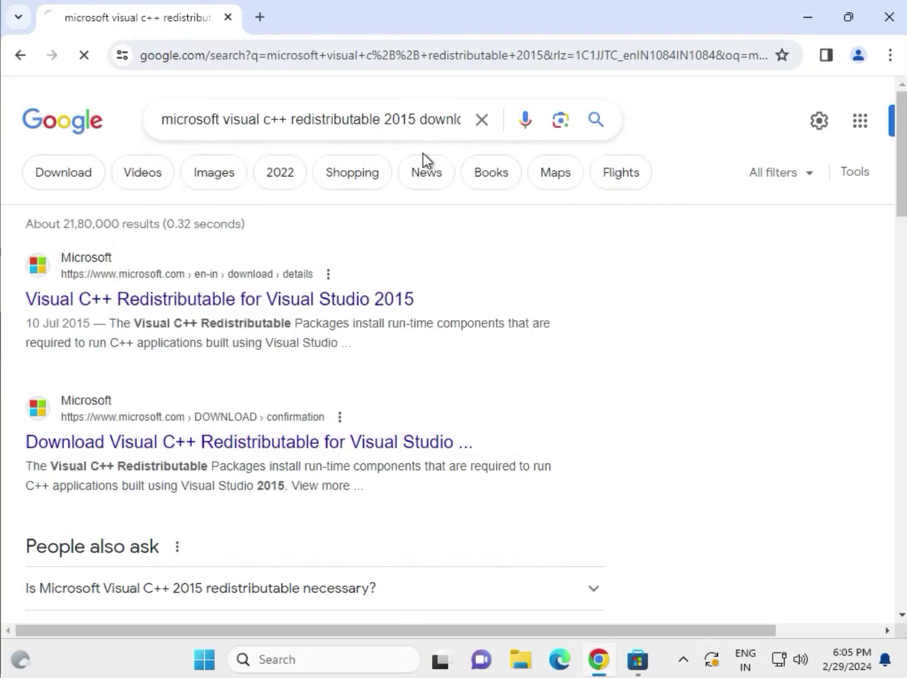
# Open Microsoft's Visual C++ Redistributable for Visual Studio 2015 page and download vc_redist.x64.exe in English
pyautogui.click(233, 302)
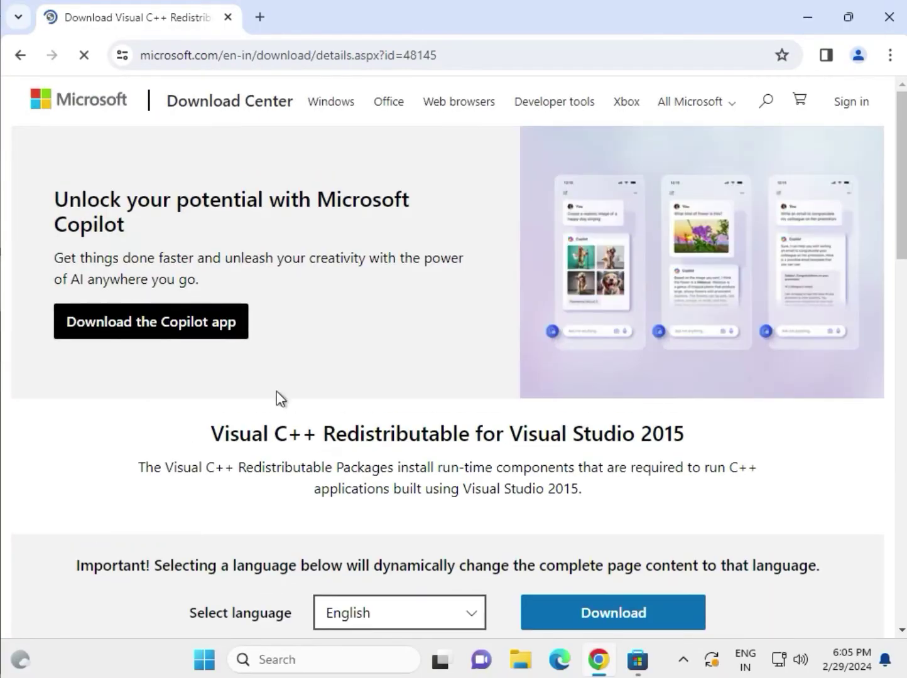
pyautogui.scroll(-4, 360, 457)
pyautogui.click(567, 352)
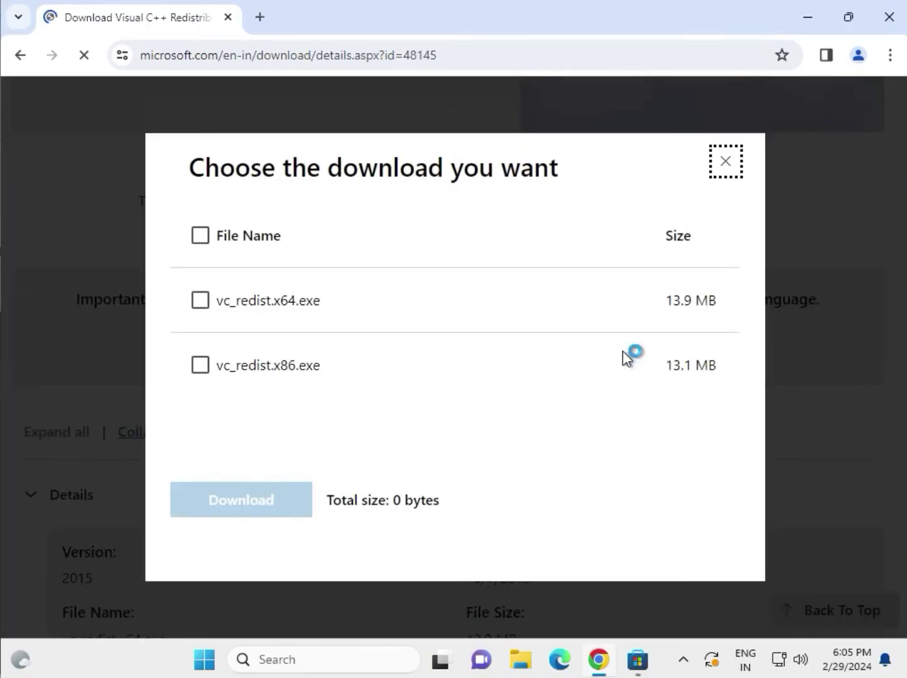
pyautogui.click(202, 305)
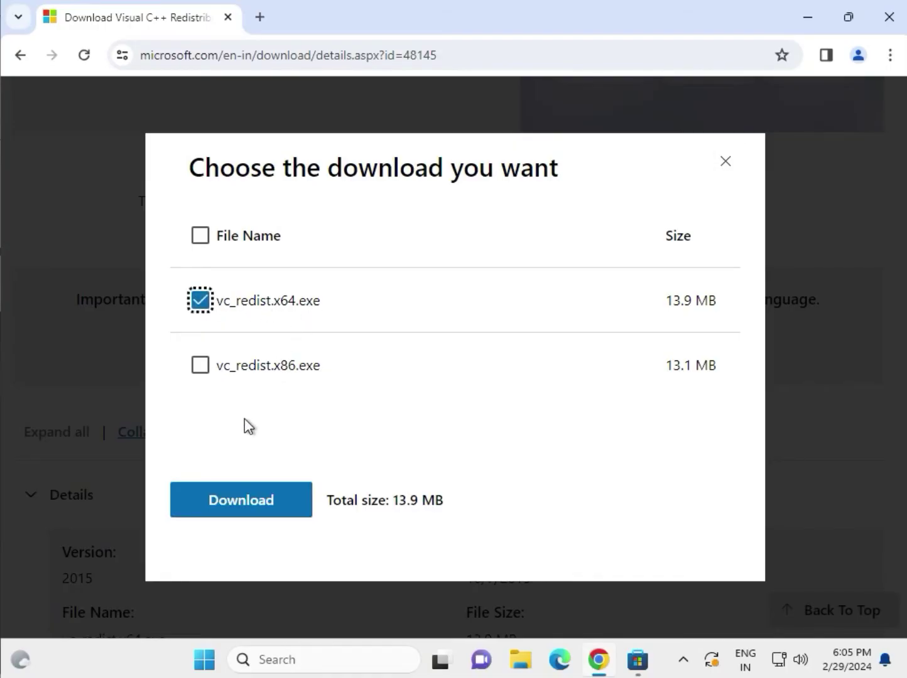
pyautogui.click(248, 505)
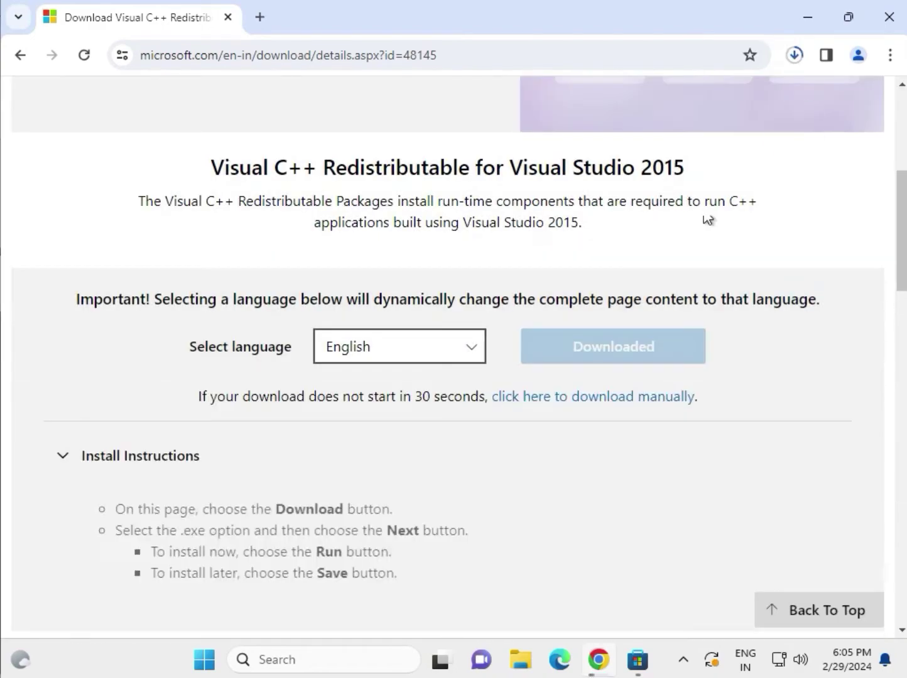
# Run the downloaded vc_redist.x64.exe, try to install the redistributable, and minimize the setup and Chrome windows
pyautogui.click(794, 58)
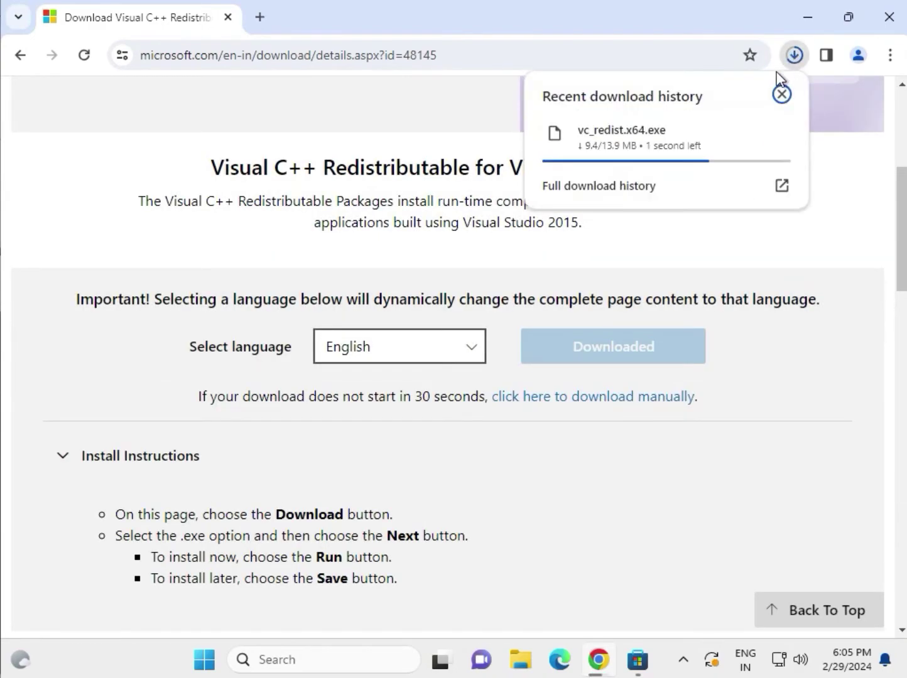
pyautogui.click(636, 141)
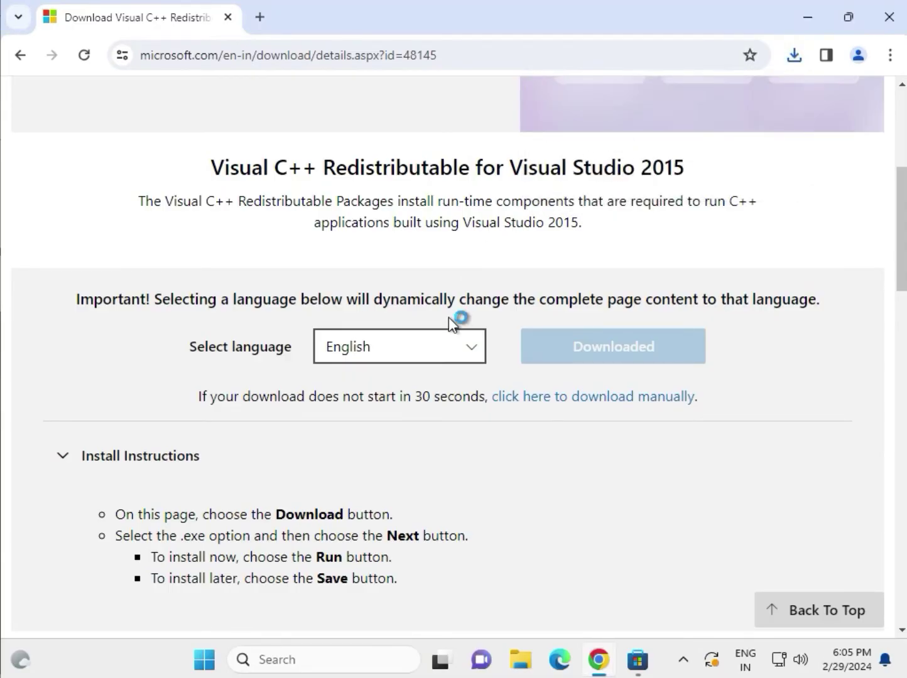
pyautogui.click(273, 401)
pyautogui.click(539, 429)
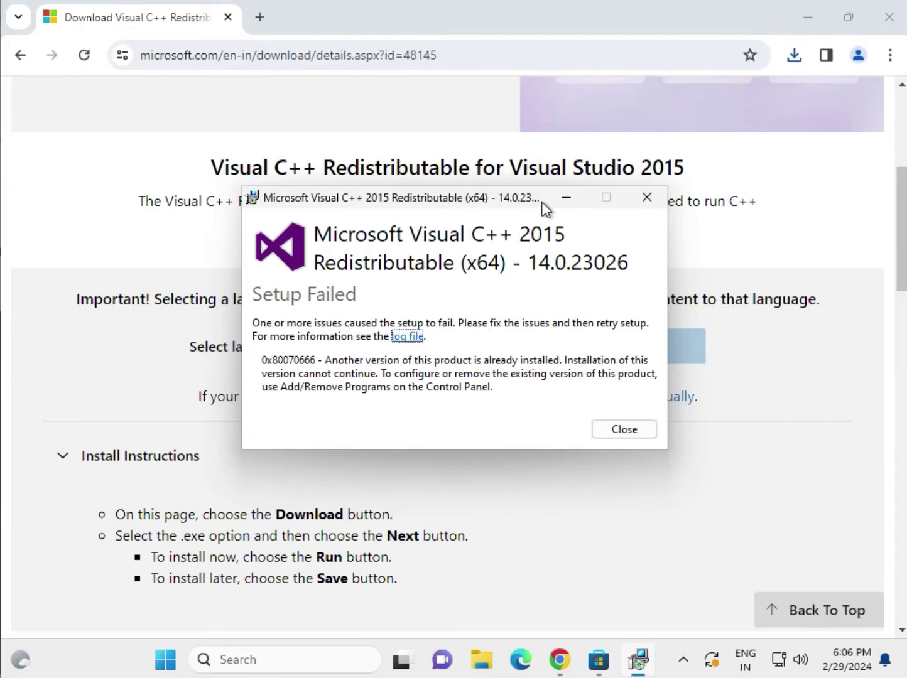
pyautogui.click(564, 197)
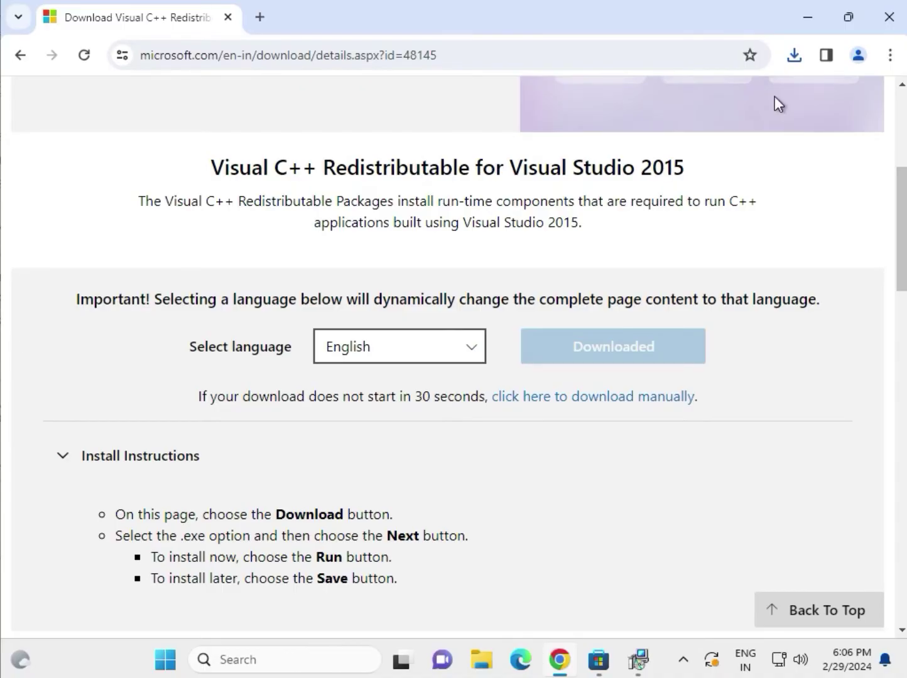
pyautogui.click(808, 17)
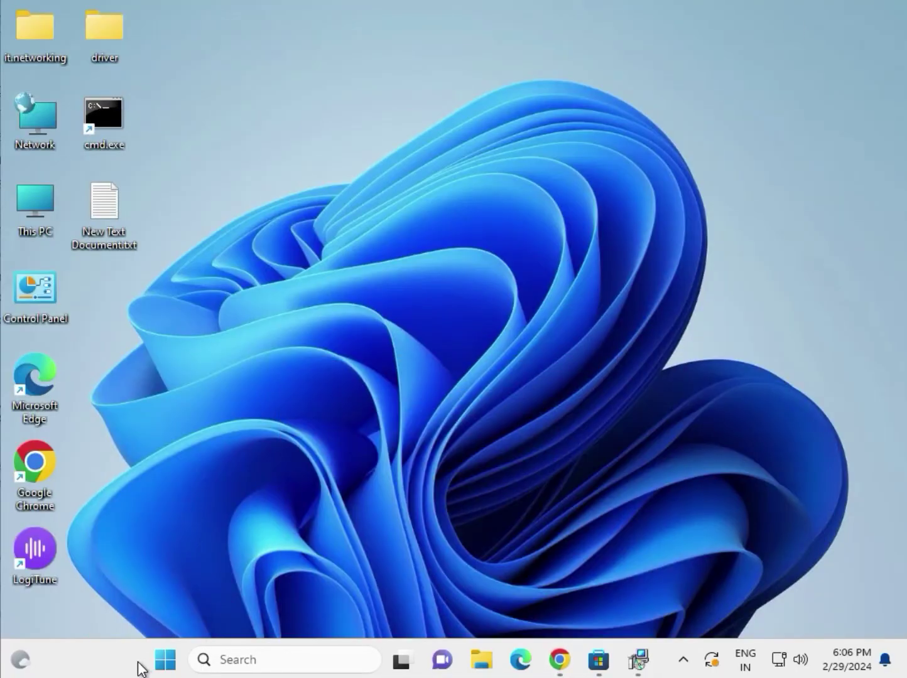
# Open Windows Update in Settings, examine the listed Windows 11 cumulative update and its status, and minimize the window
pyautogui.click(166, 660)
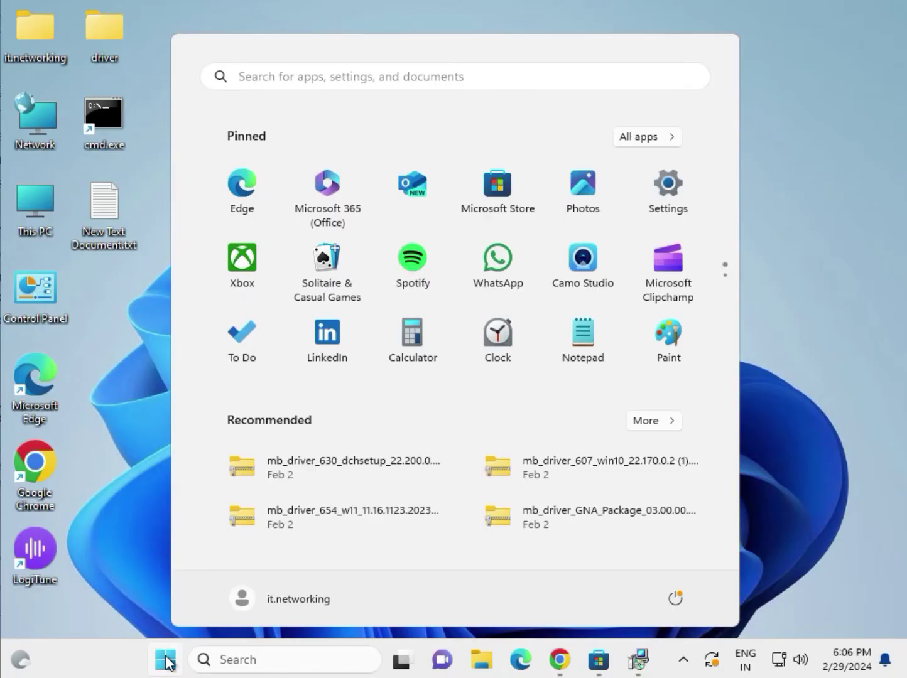
pyautogui.click(125, 599)
pyautogui.click(165, 656)
pyautogui.click(651, 187)
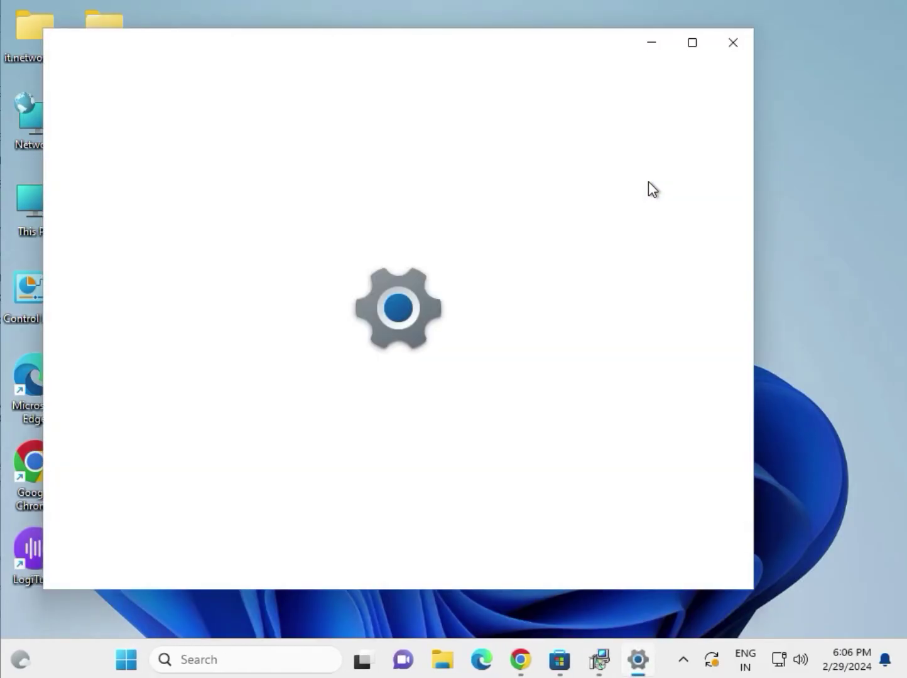
pyautogui.scroll(-1, 158, 472)
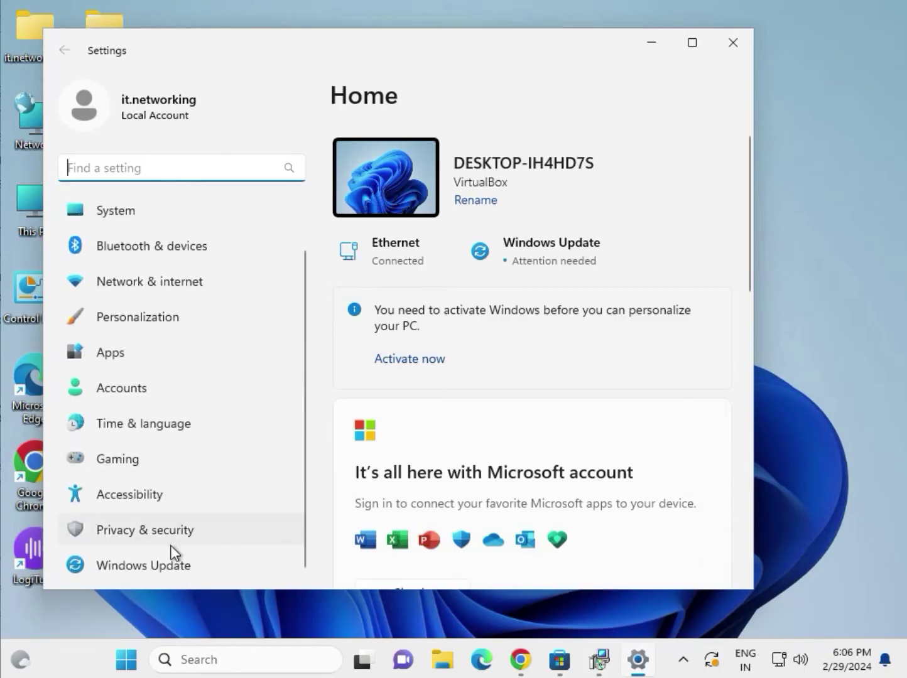
pyautogui.click(173, 562)
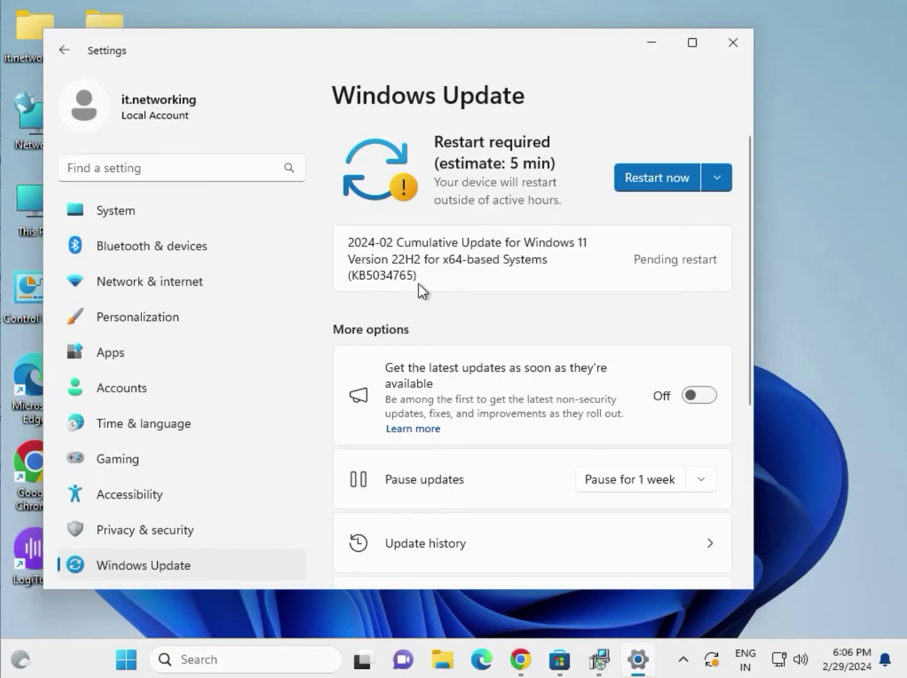
pyautogui.moveTo(349, 241); pyautogui.dragTo(423, 273)
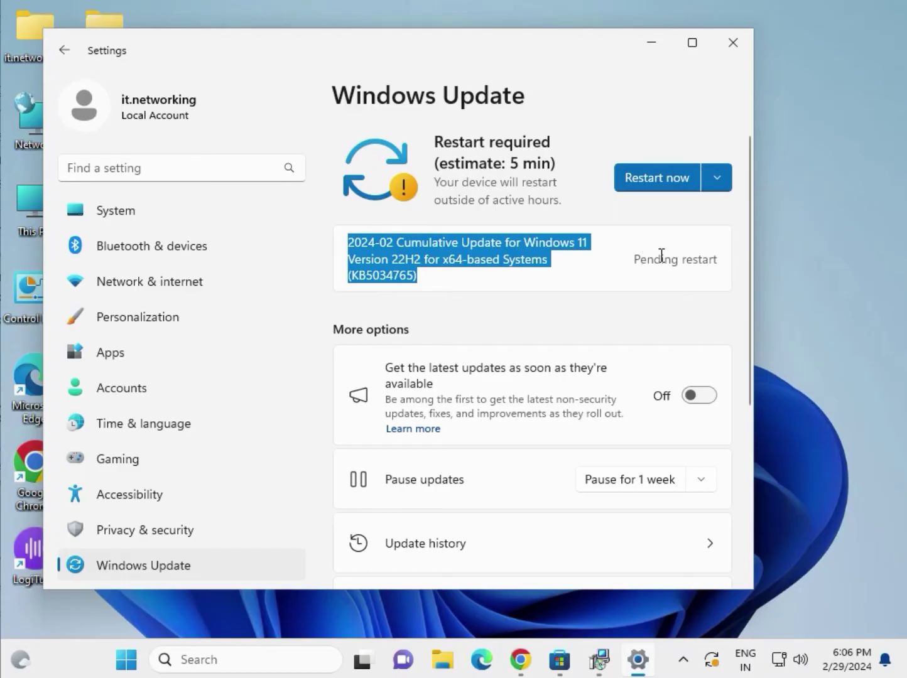
pyautogui.moveTo(628, 263); pyautogui.dragTo(717, 263)
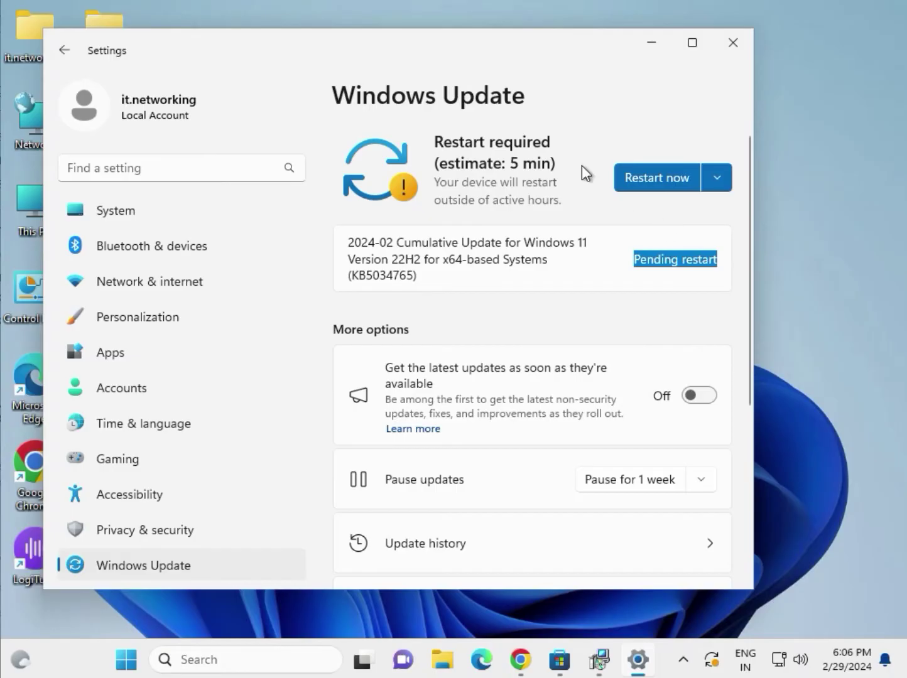
pyautogui.click(654, 41)
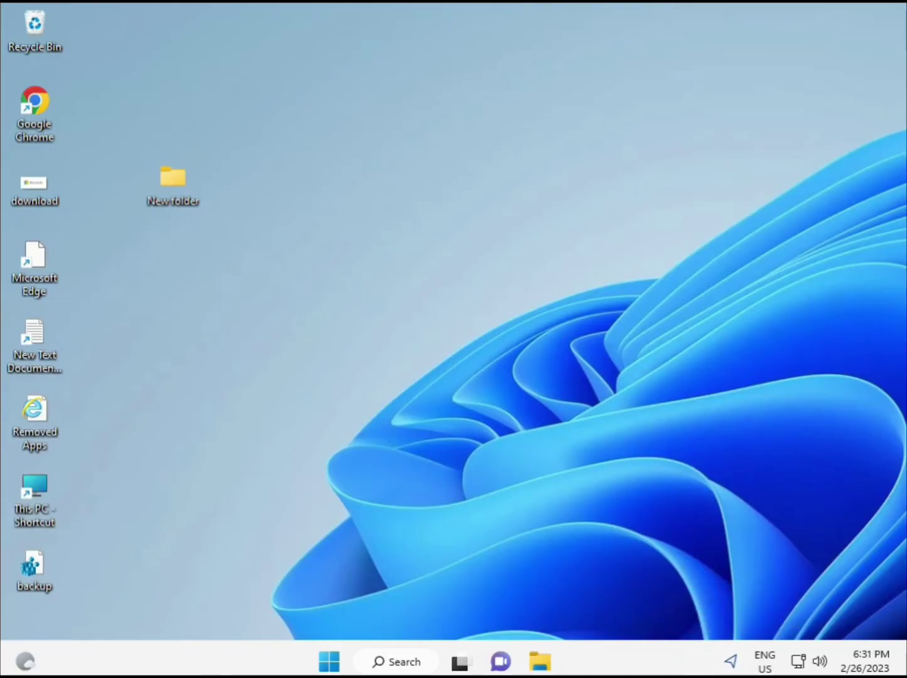
# Search for cmd, run Command Prompt as administrator, and allow it to make changes to the device
pyautogui.click(329, 661)
pyautogui.click(370, 666)
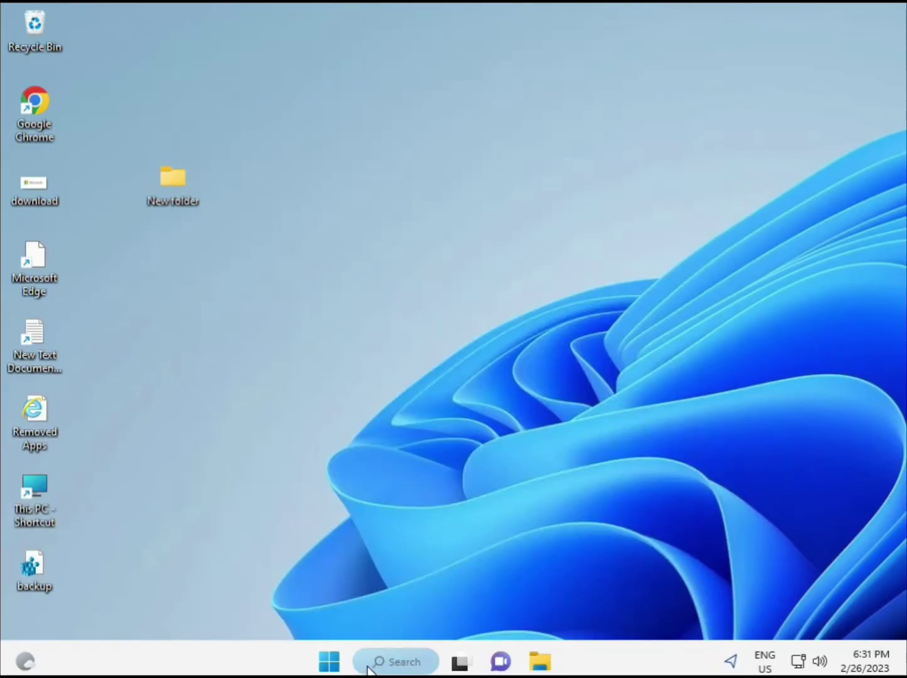
pyautogui.write('cmd')
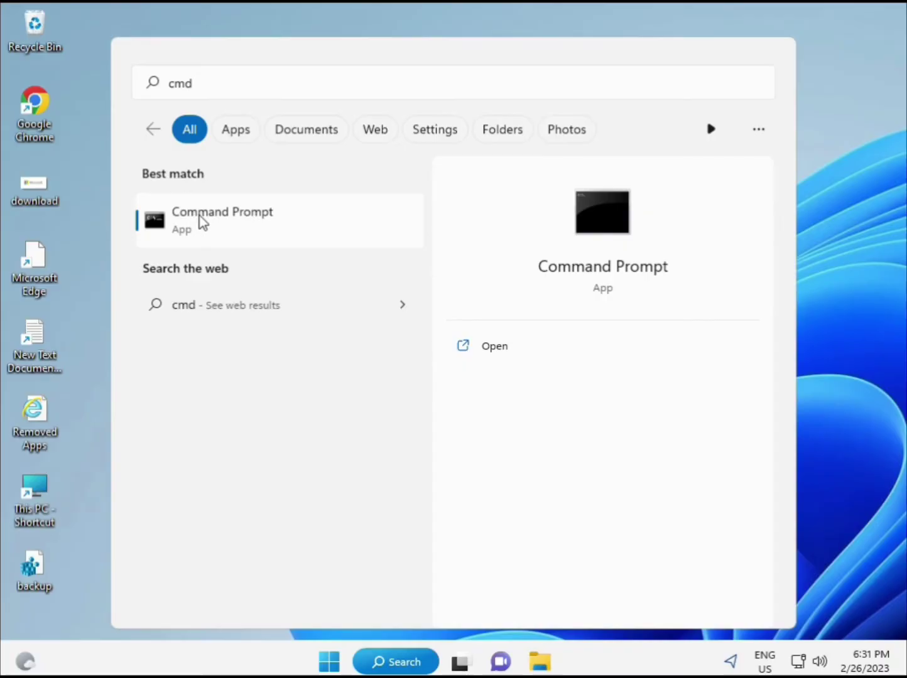
pyautogui.rightClick(230, 220)
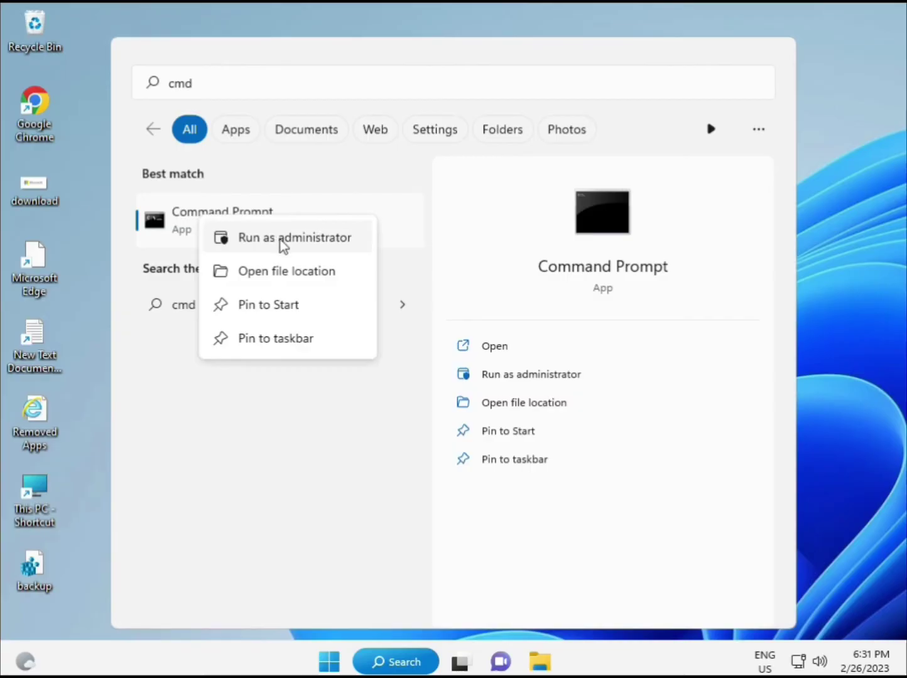
pyautogui.click(280, 240)
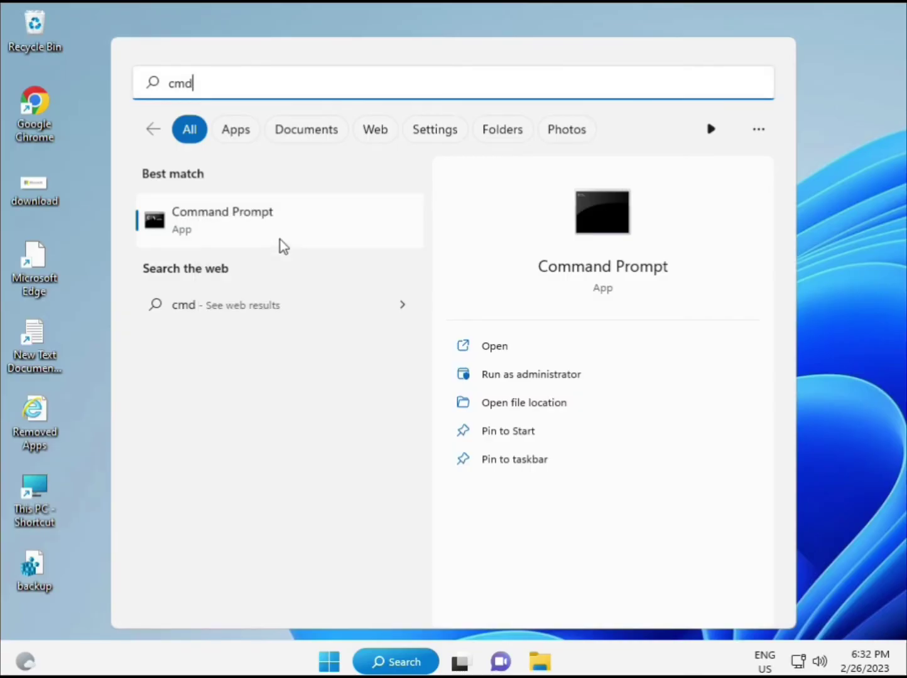
pyautogui.hotkey('ctrl', 'shift', 'Return')
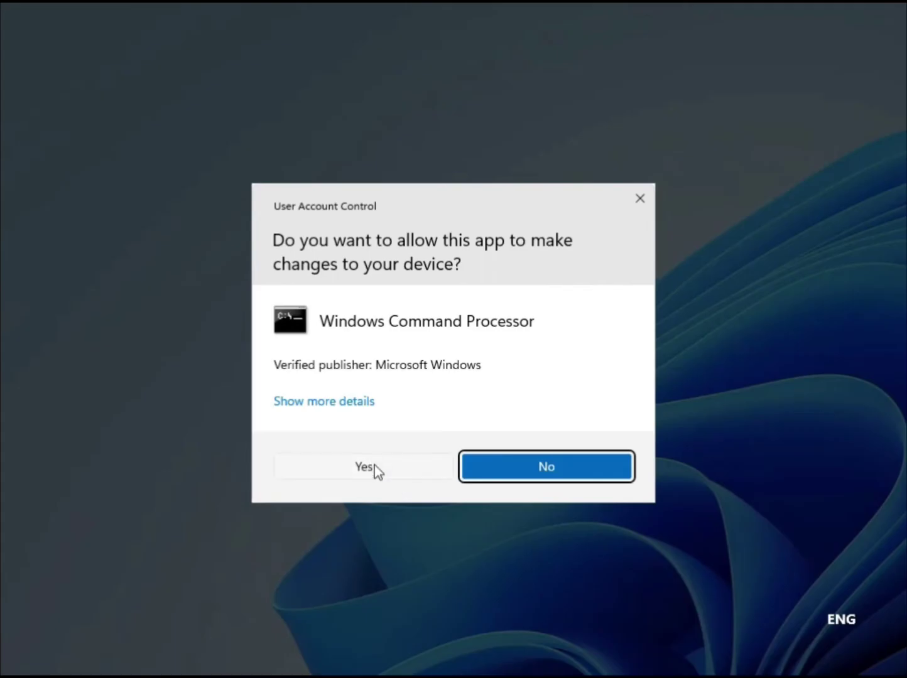
pyautogui.click(364, 468)
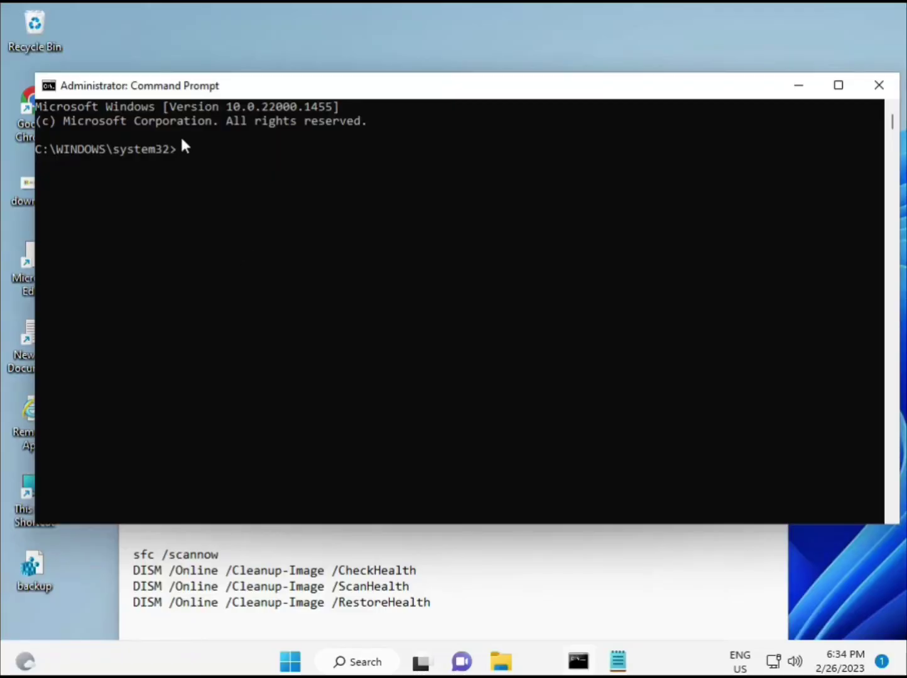
# Run the system file check with the command sfc /scannow in the administrator Command Prompt
pyautogui.click(183, 152)
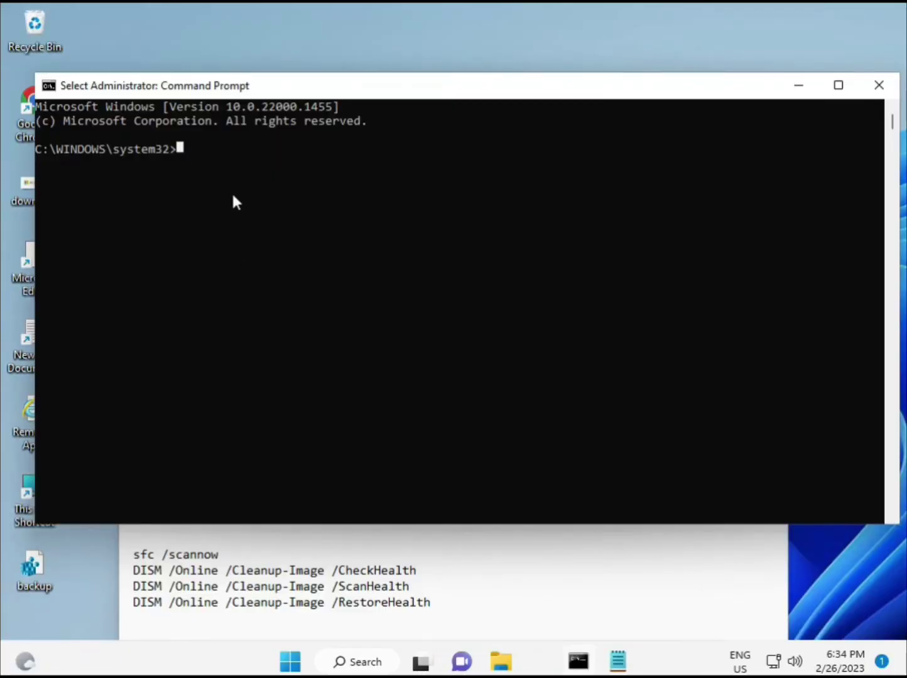
pyautogui.write('sca')
pyautogui.press('BackSpace')
pyautogui.press('BackSpace')
pyautogui.press('BackSpace')
pyautogui.write('sfc ')
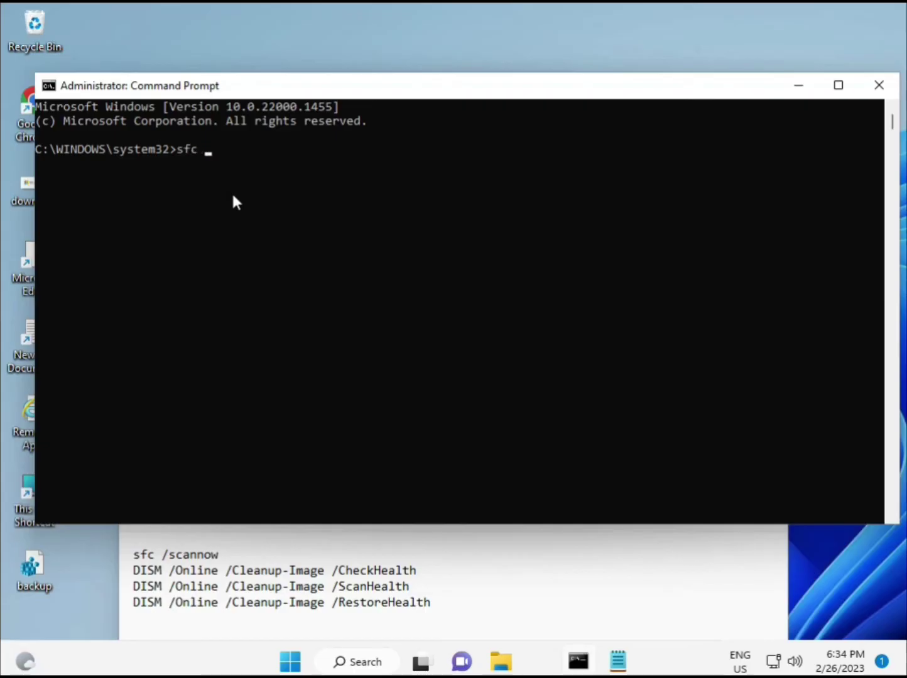
pyautogui.write('/scannow')
pyautogui.press('Return')
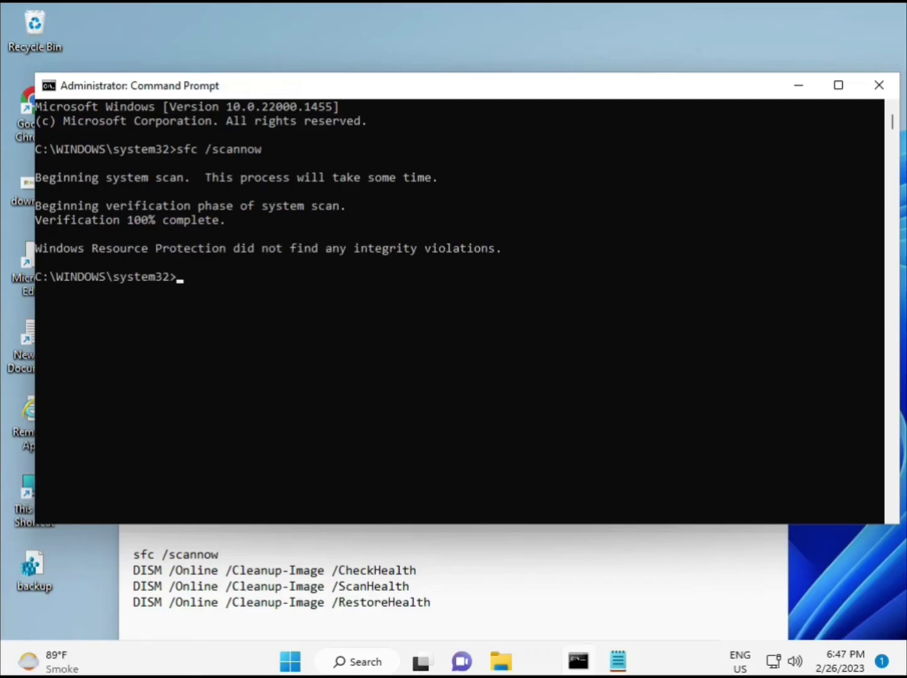
# Copy DISM /Online /Cleanup-Image /CheckHealth from the Notepad document and run it in the administrator Command Prompt
pyautogui.click(139, 568)
pyautogui.moveTo(133, 569); pyautogui.dragTo(426, 571)
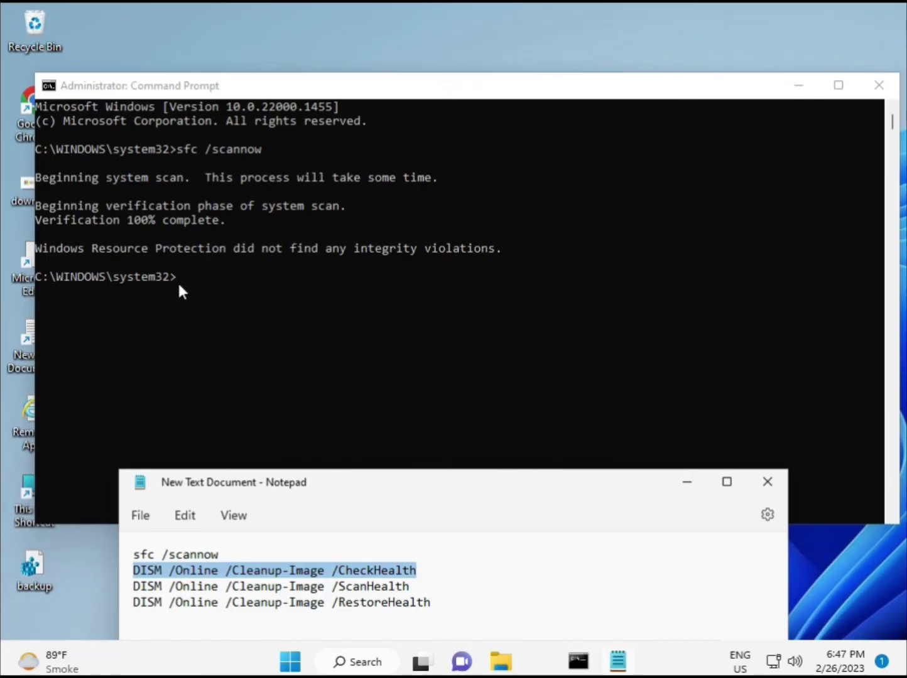
pyautogui.rightClick(240, 572)
pyautogui.click(283, 295)
pyautogui.click(182, 276)
pyautogui.click(180, 275)
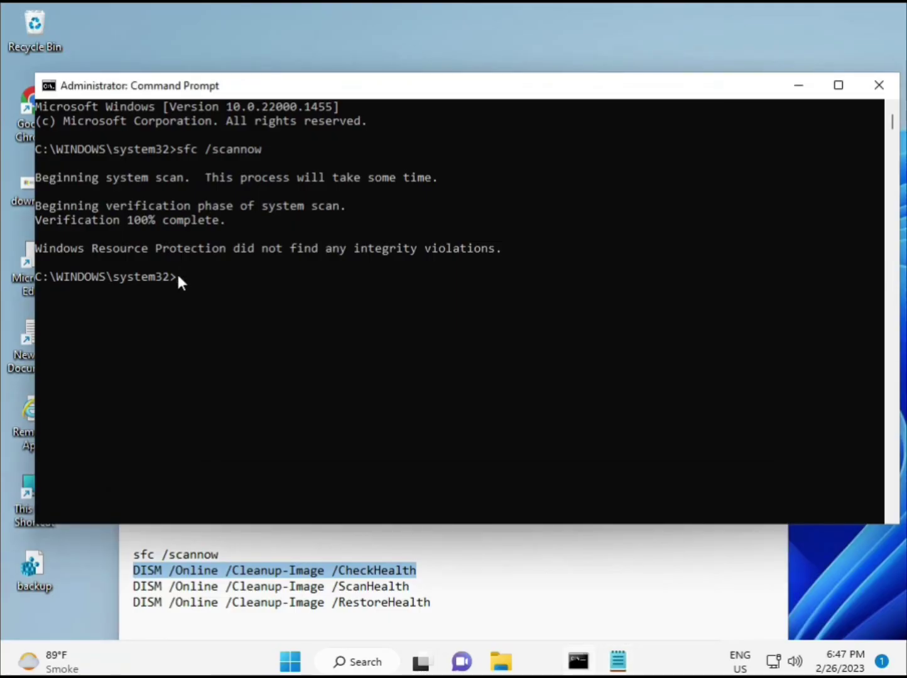
pyautogui.rightClick(72, 86)
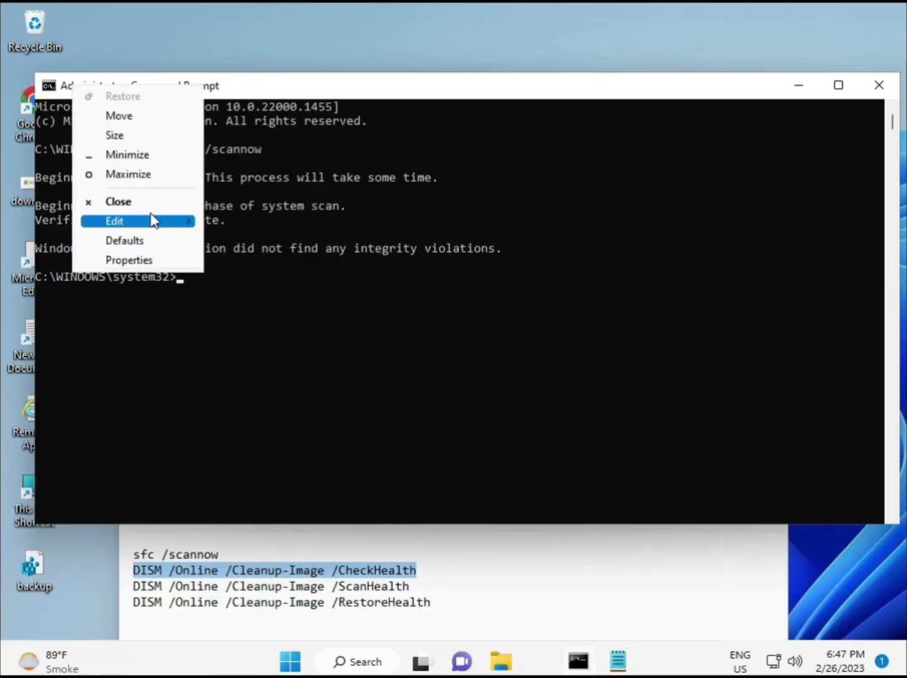
pyautogui.moveTo(152, 219)
pyautogui.click(241, 259)
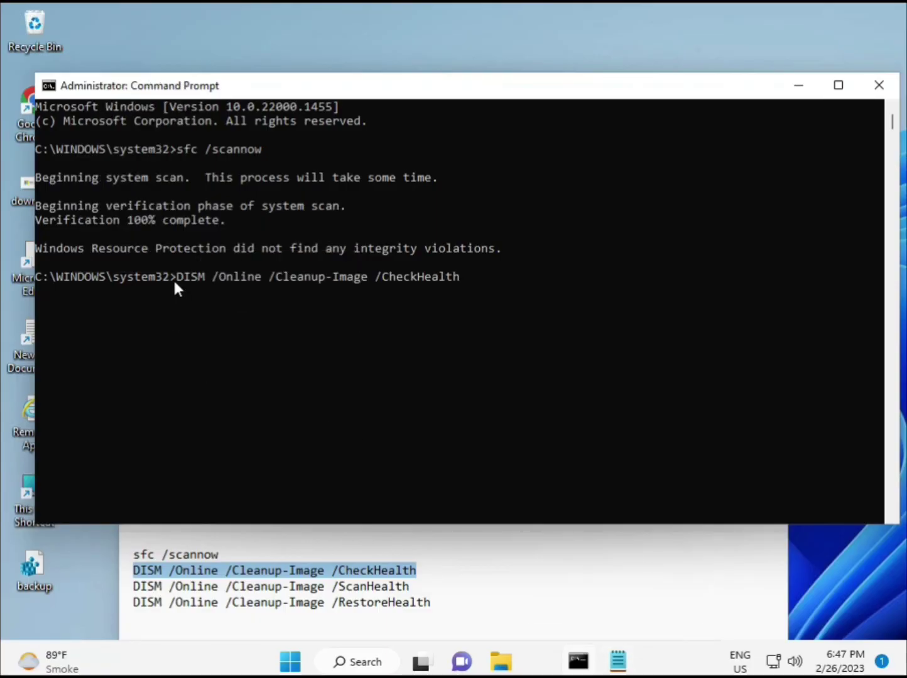
pyautogui.click(186, 280)
pyautogui.press('Return')
pyautogui.press('Return')
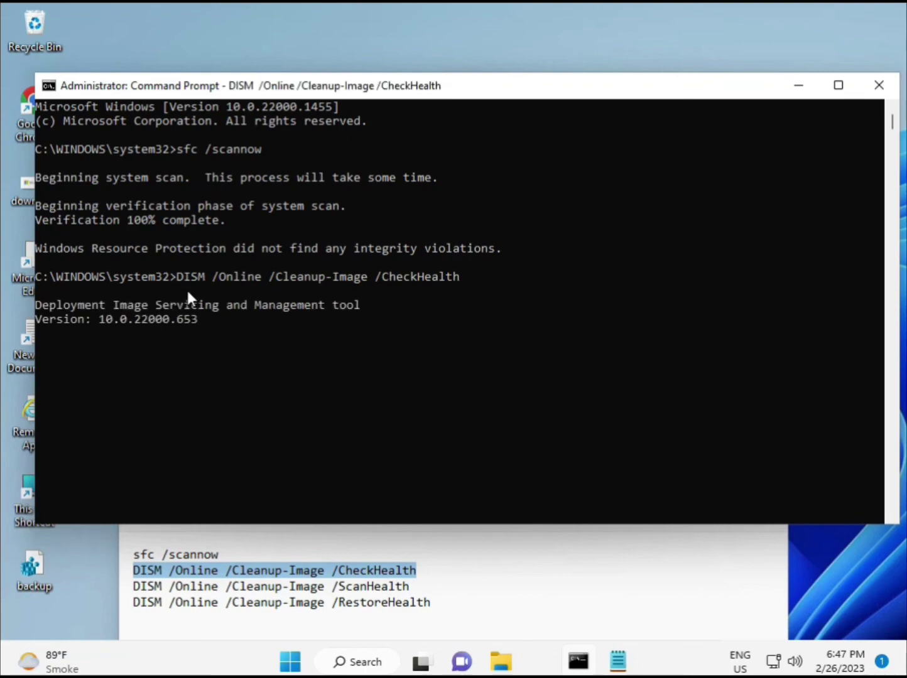
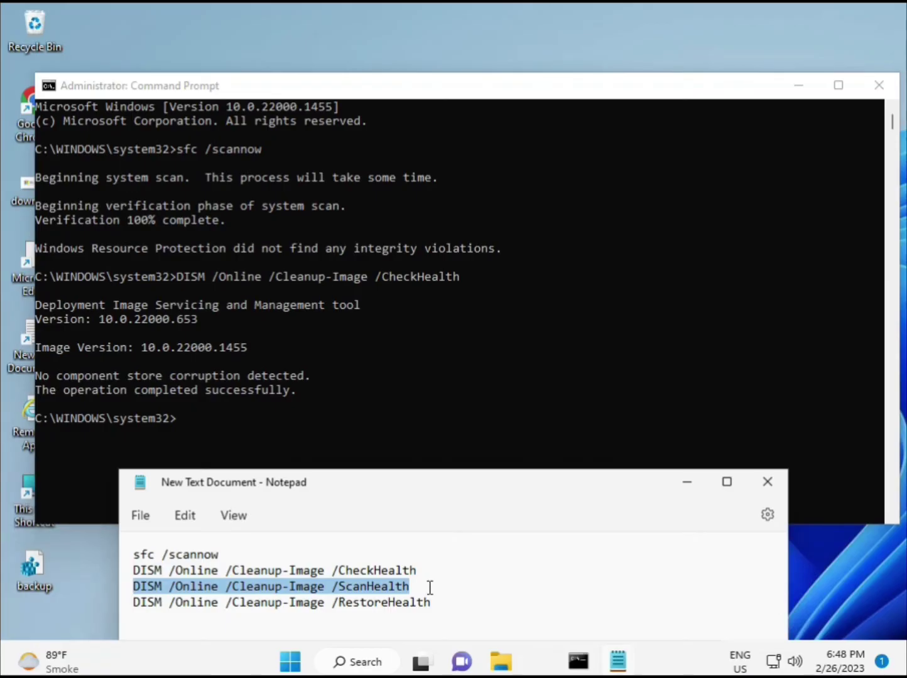
# Copy DISM /Online /Cleanup-Image /ScanHealth from the Notepad document, run it in Command Prompt, and highlight the end of its completion message
pyautogui.rightClick(398, 587)
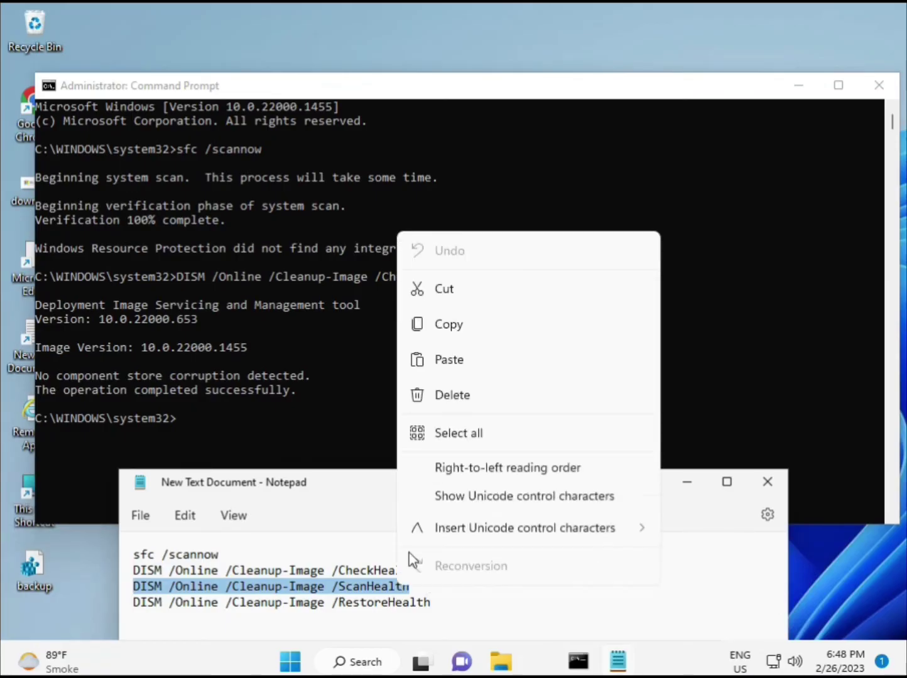
pyautogui.click(439, 332)
pyautogui.click(197, 420)
pyautogui.click(182, 419)
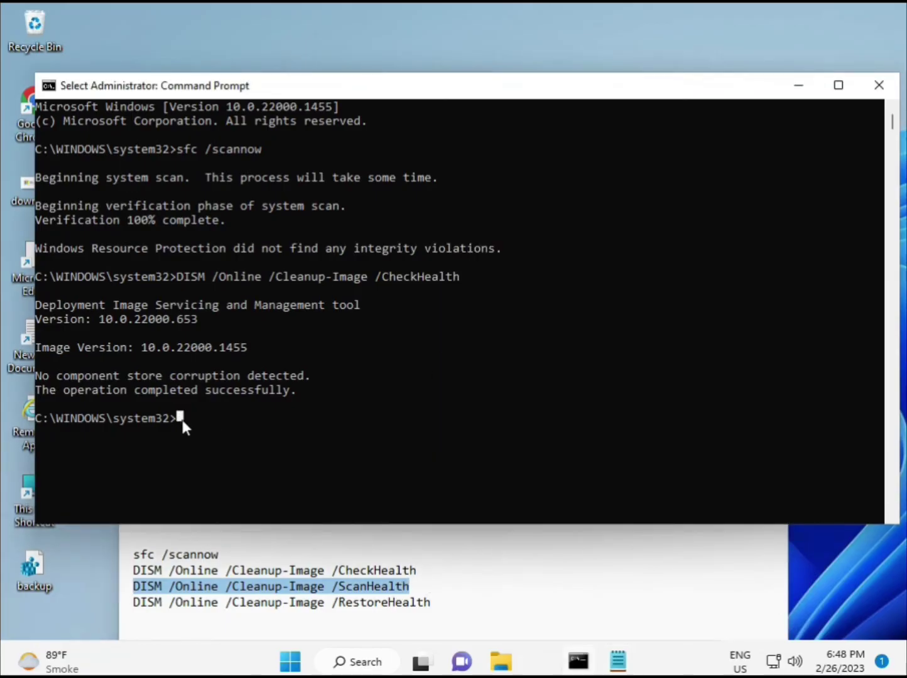
pyautogui.rightClick(181, 418)
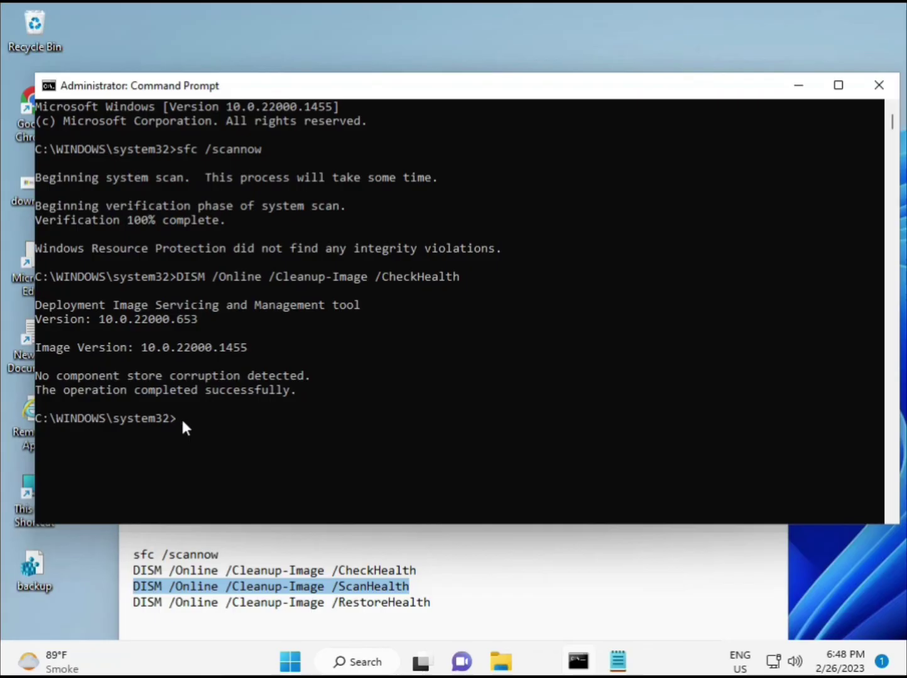
pyautogui.rightClick(181, 417)
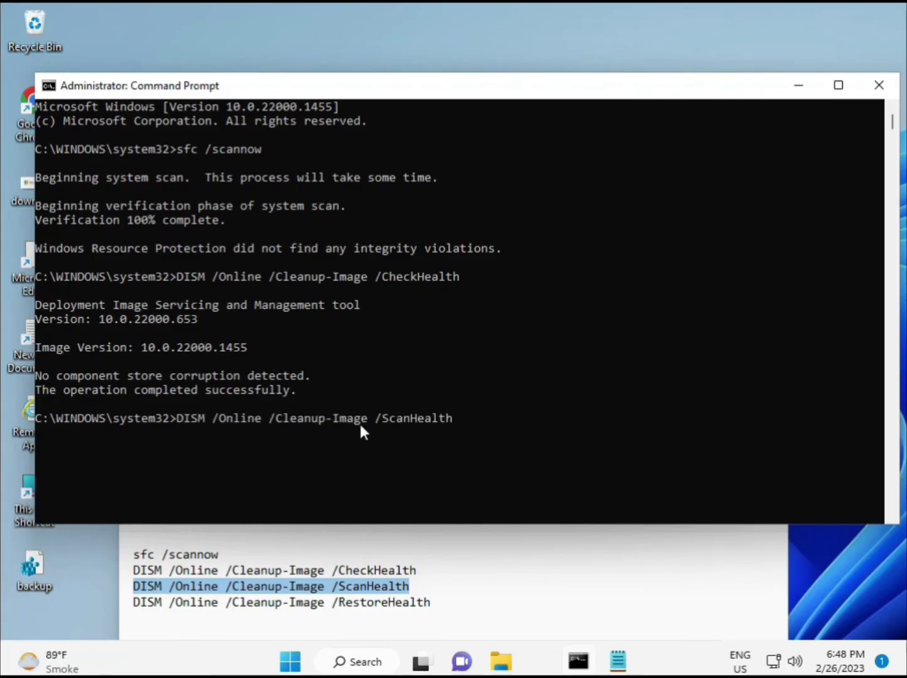
pyautogui.press('Return')
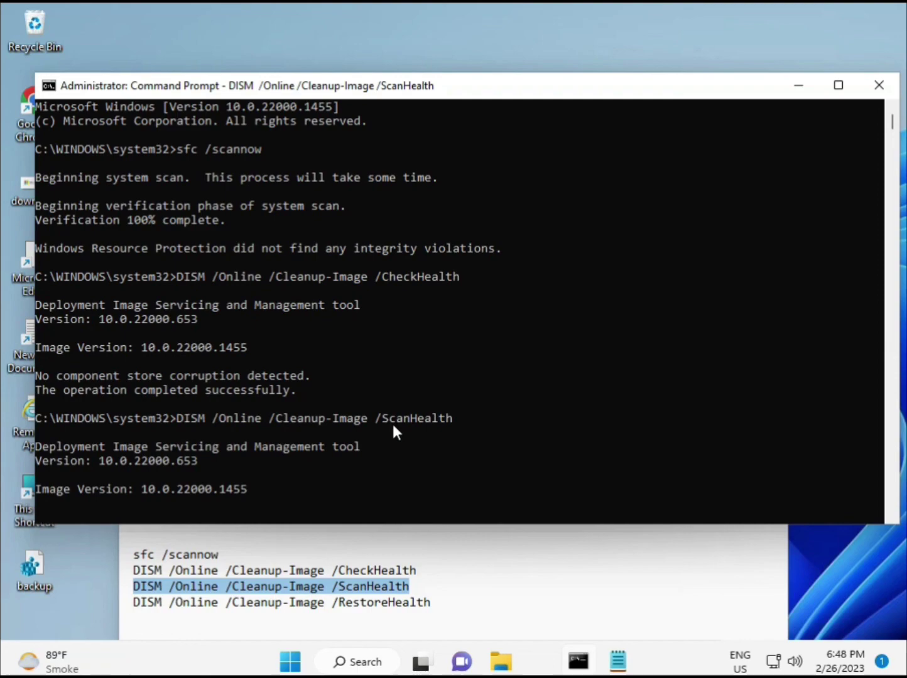
pyautogui.scroll(-7, 393, 424)
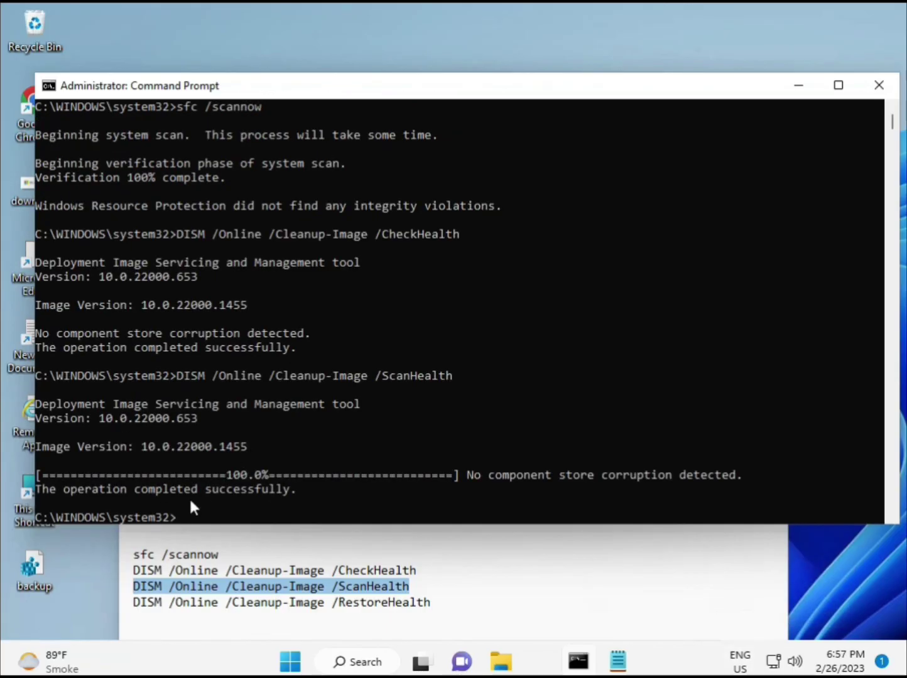
pyautogui.moveTo(204, 489); pyautogui.dragTo(296, 490)
# Copy the command DISM /Online /Cleanup-Image /RestoreHealth from the Notepad document
pyautogui.click(214, 602)
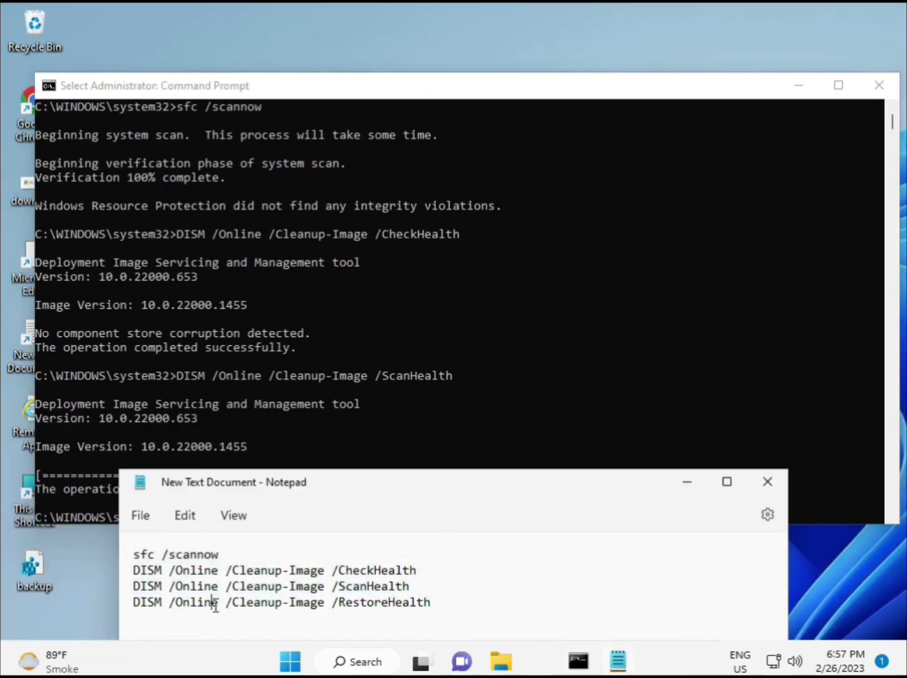
pyautogui.tripleClick(214, 604)
pyautogui.hotkey('ctrl', 'c')
pyautogui.rightClick(215, 606)
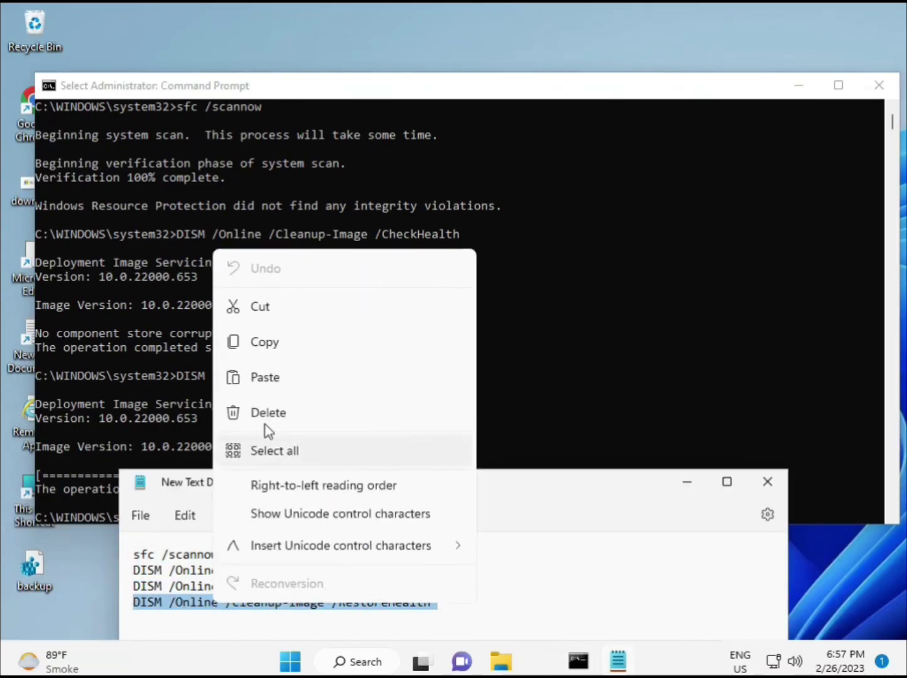
pyautogui.click(266, 347)
# Paste DISM /Online /Cleanup-Image /RestoreHealth at the administrator Command Prompt and run it to repair the Windows image
pyautogui.click(199, 509)
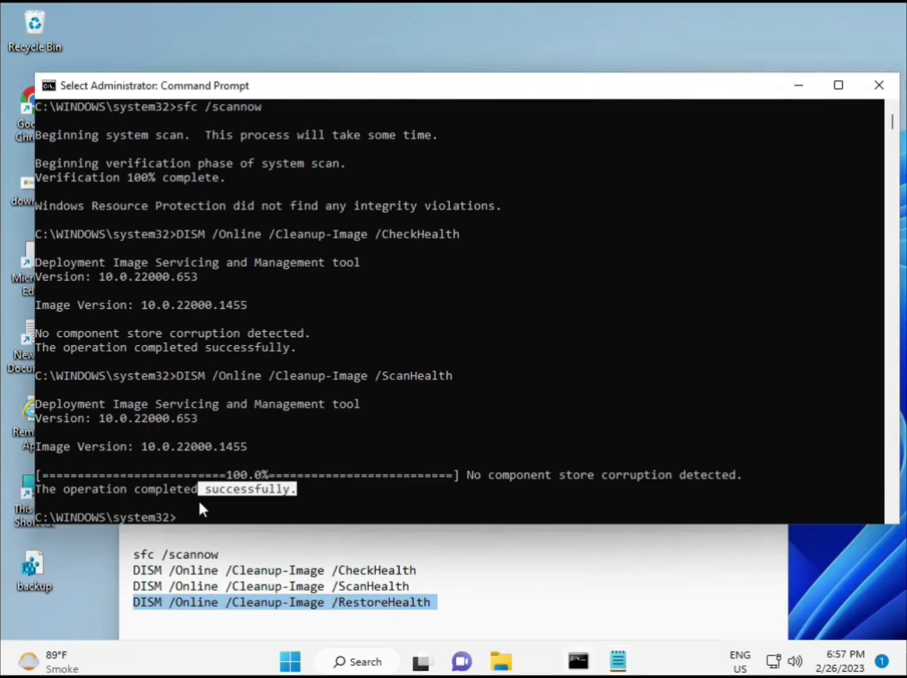
pyautogui.click(180, 522)
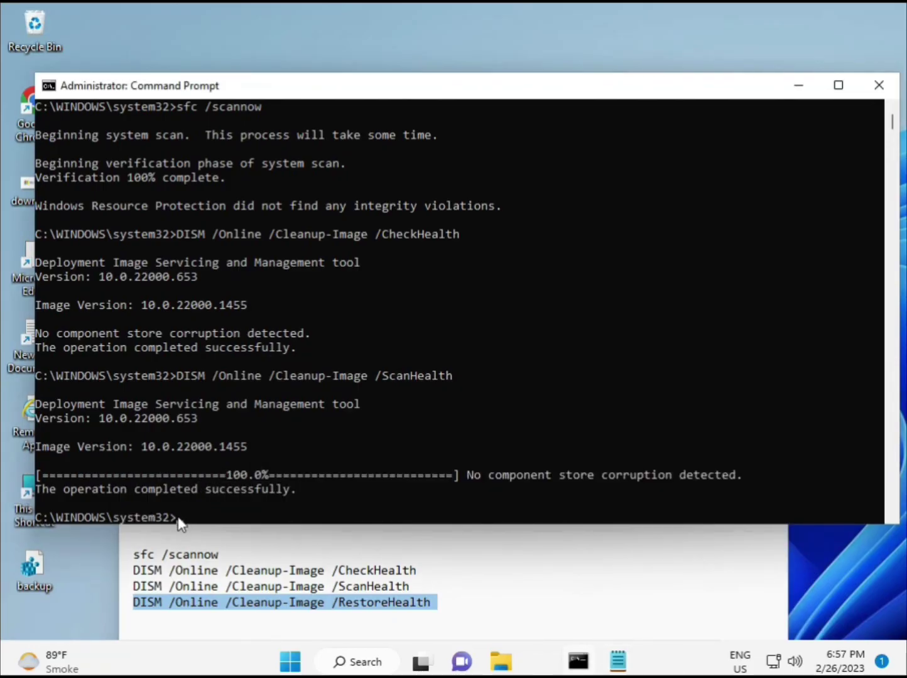
pyautogui.click(180, 521)
pyautogui.click(179, 522)
pyautogui.rightClick(180, 523)
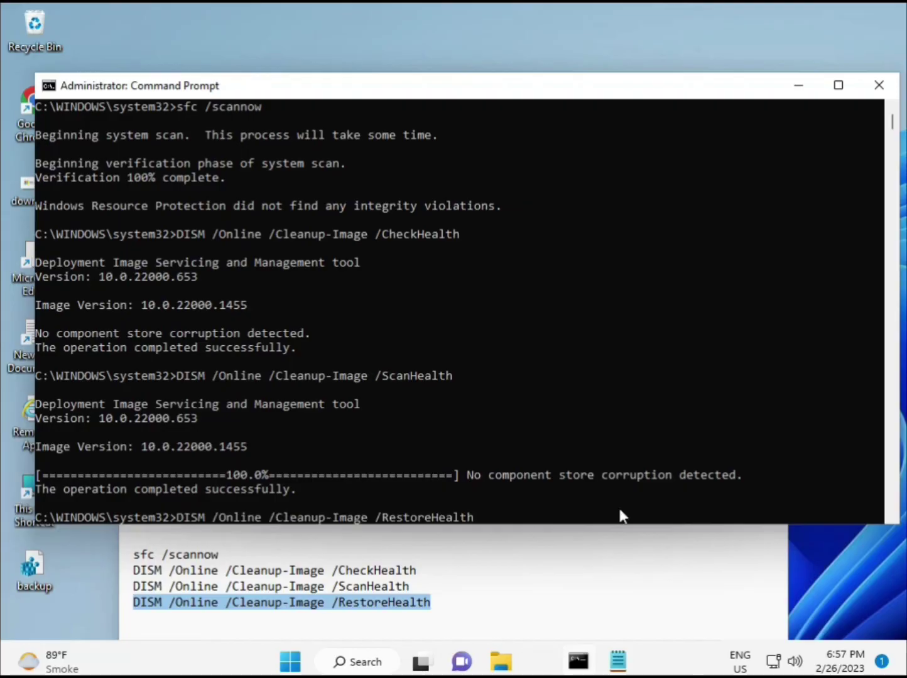
pyautogui.scroll(-9, 549, 416)
pyautogui.scroll(9, 534, 423)
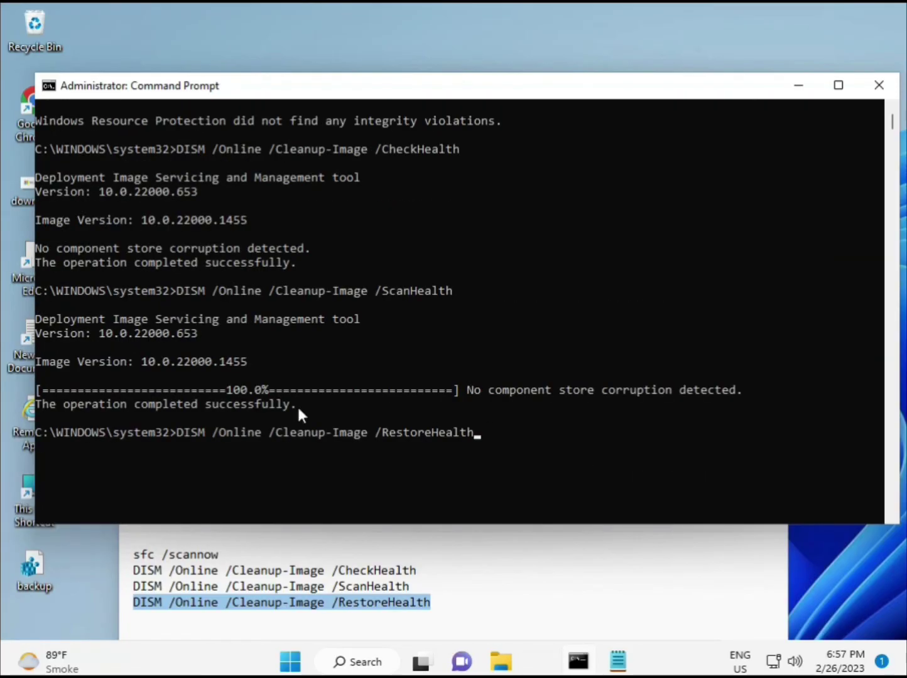
pyautogui.scroll(-10, 896, 136)
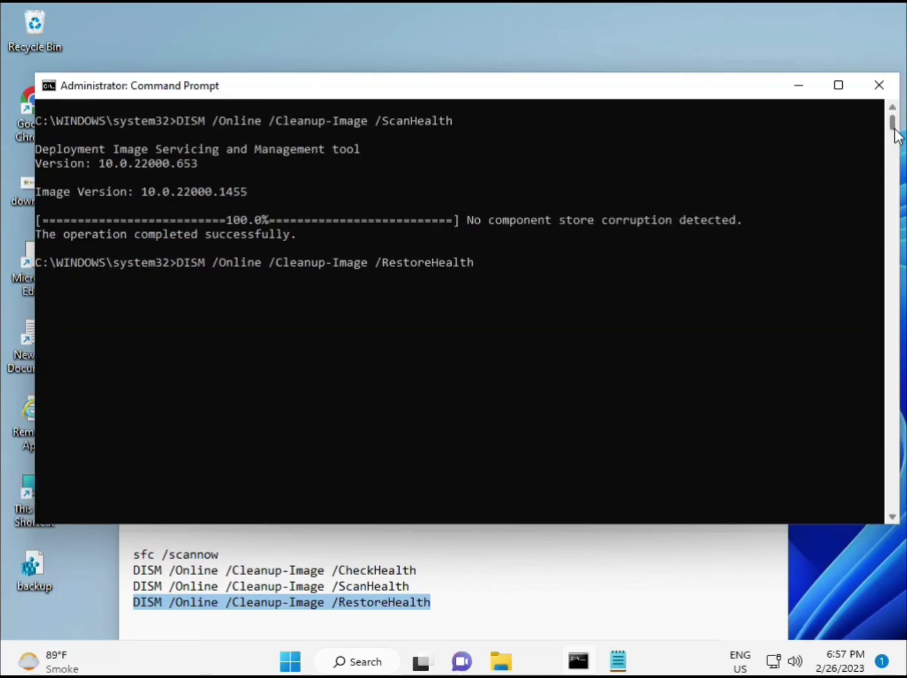
pyautogui.scroll(10, 896, 136)
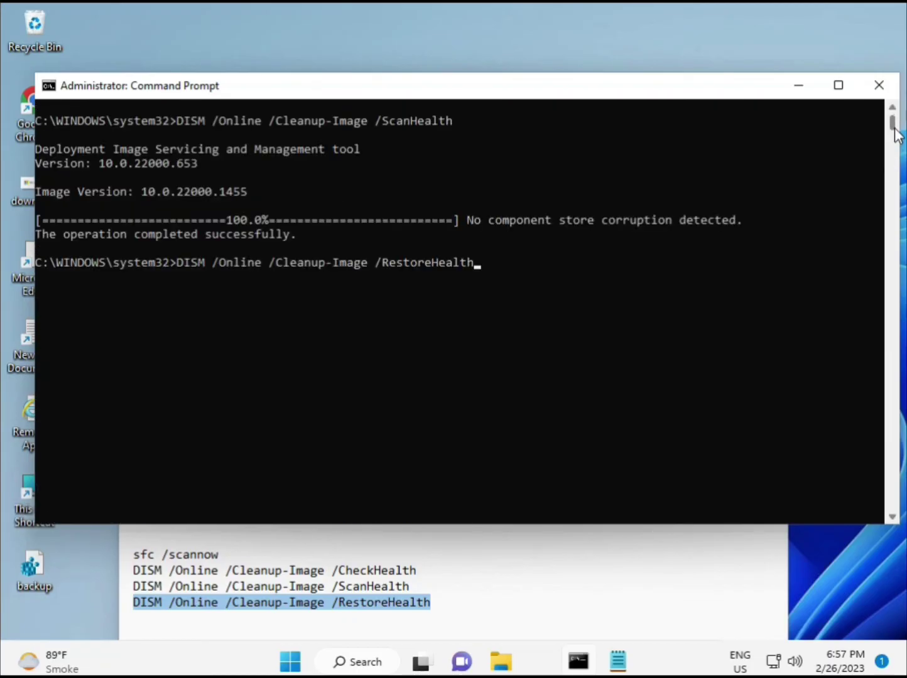
pyautogui.click(180, 263)
pyautogui.press('Return')
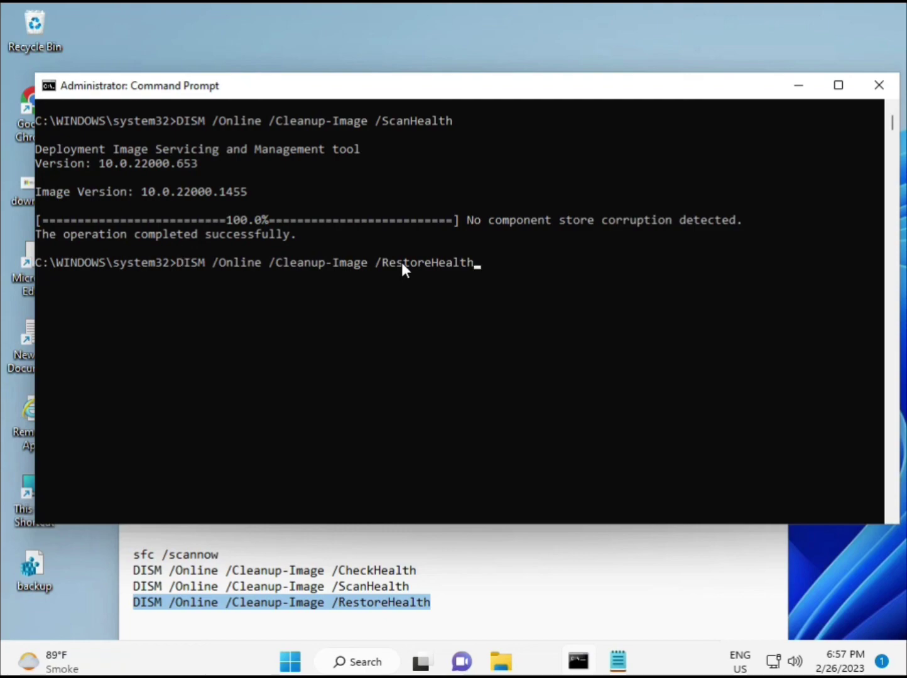
pyautogui.press('Return')
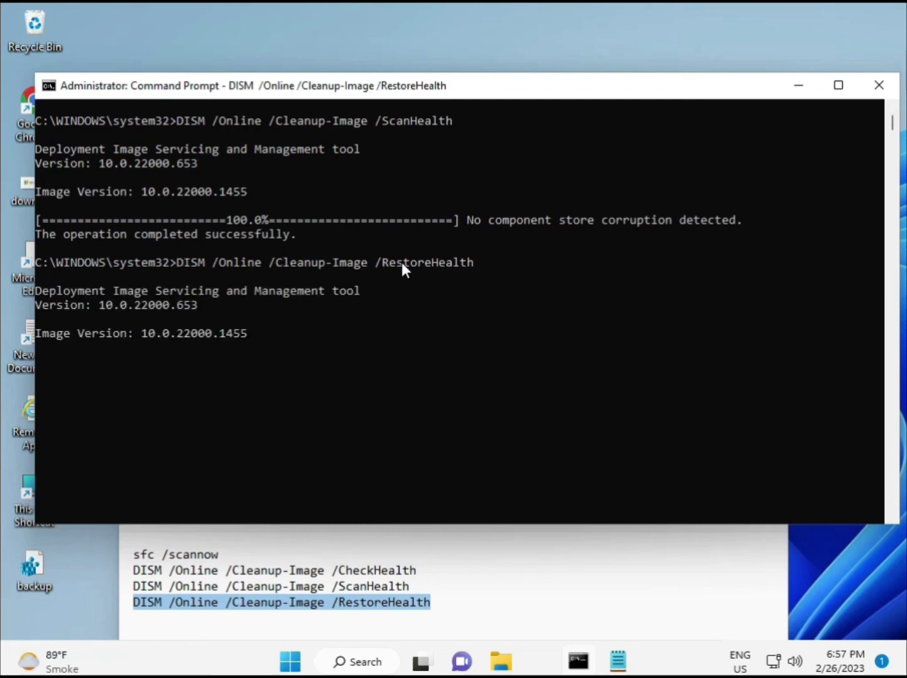